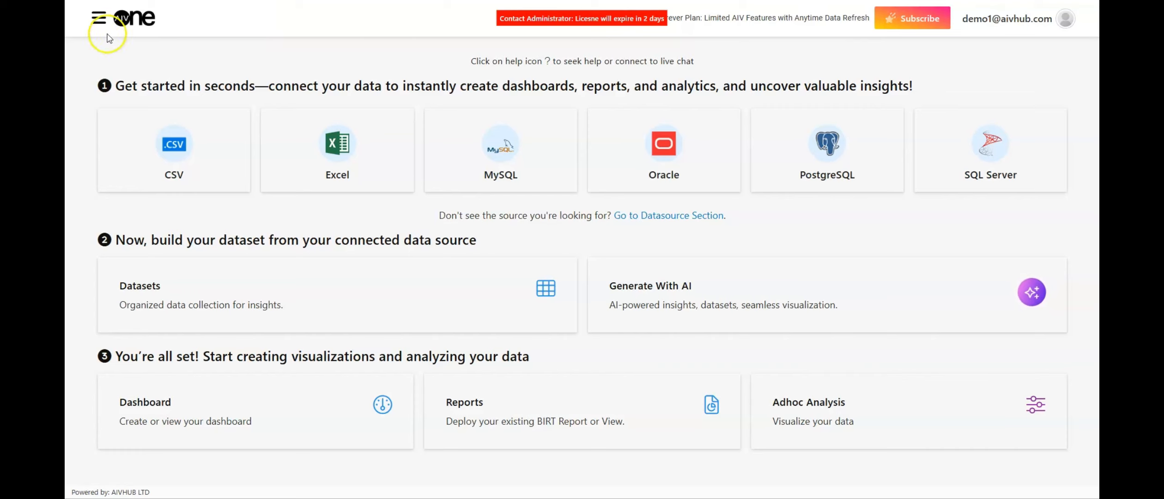
# Open the Report Bursting page from the document features.
pyautogui.click(98, 19)
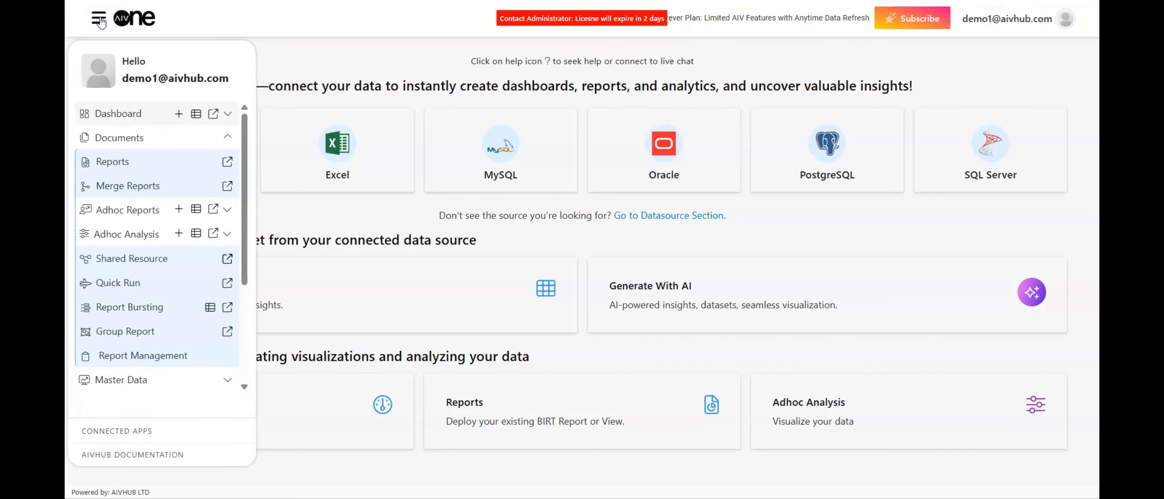
pyautogui.click(341, 137)
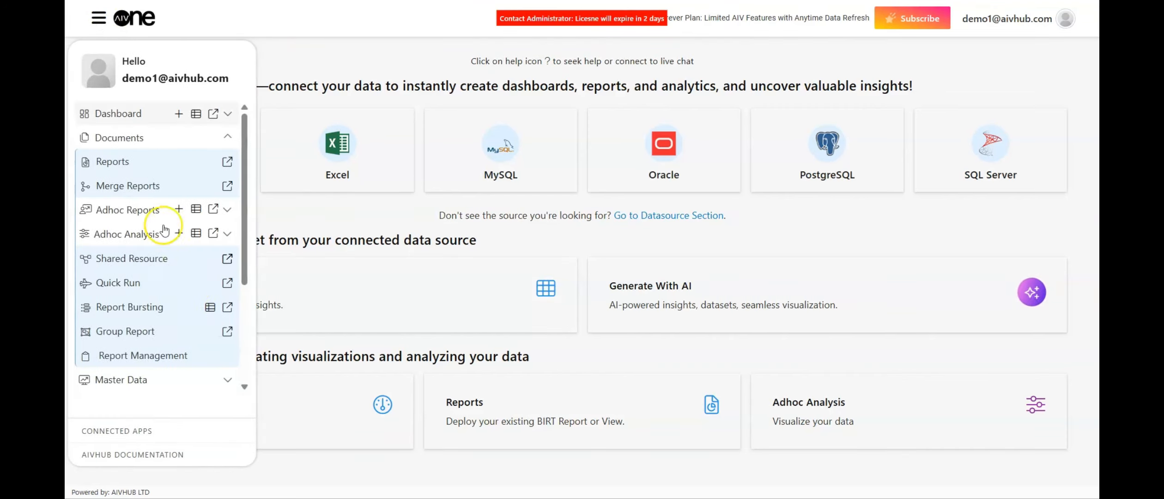
pyautogui.click(139, 137)
pyautogui.click(138, 138)
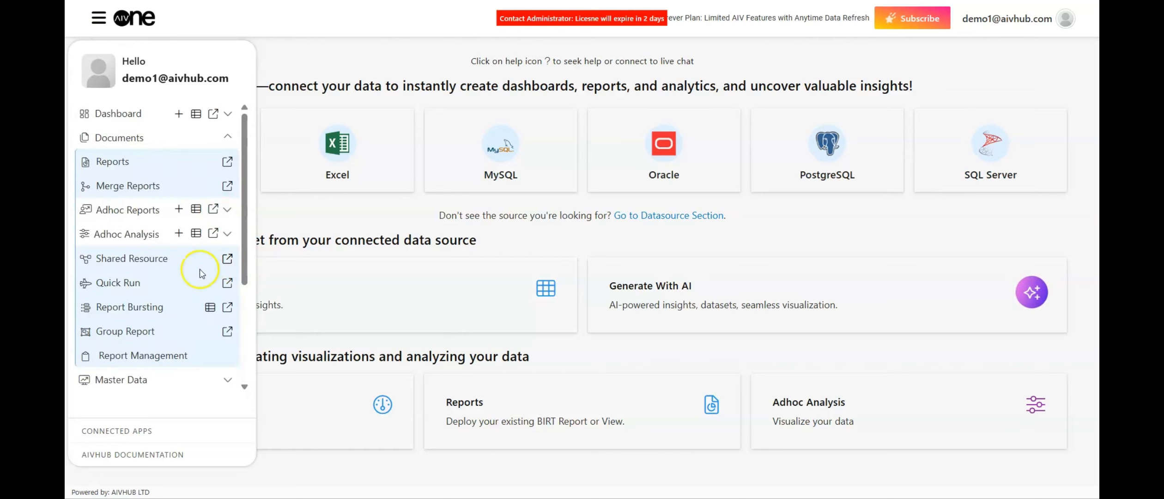
pyautogui.click(114, 309)
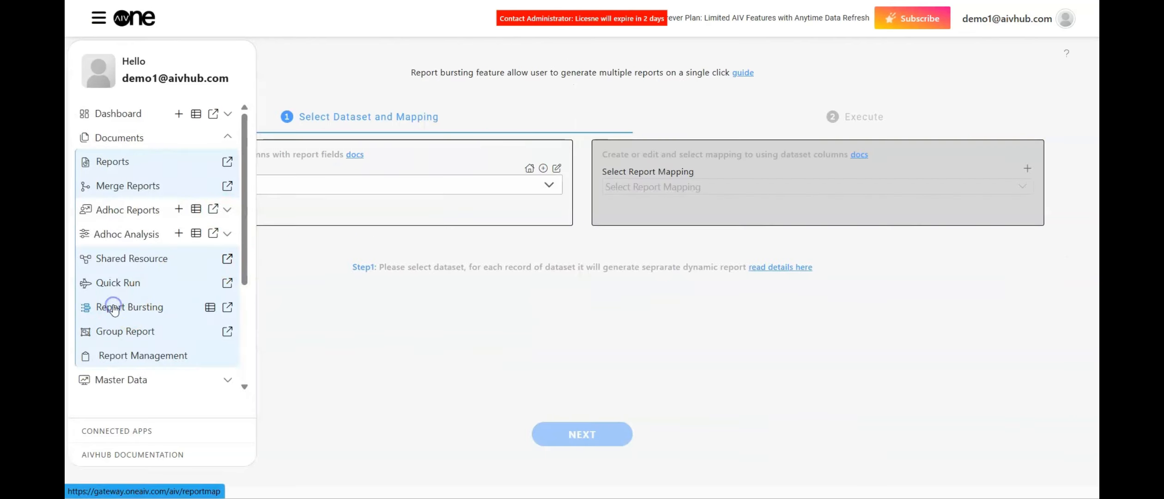
# Search the datasets for customer and select customers.ds from the /Parquet/ path.
pyautogui.click(301, 175)
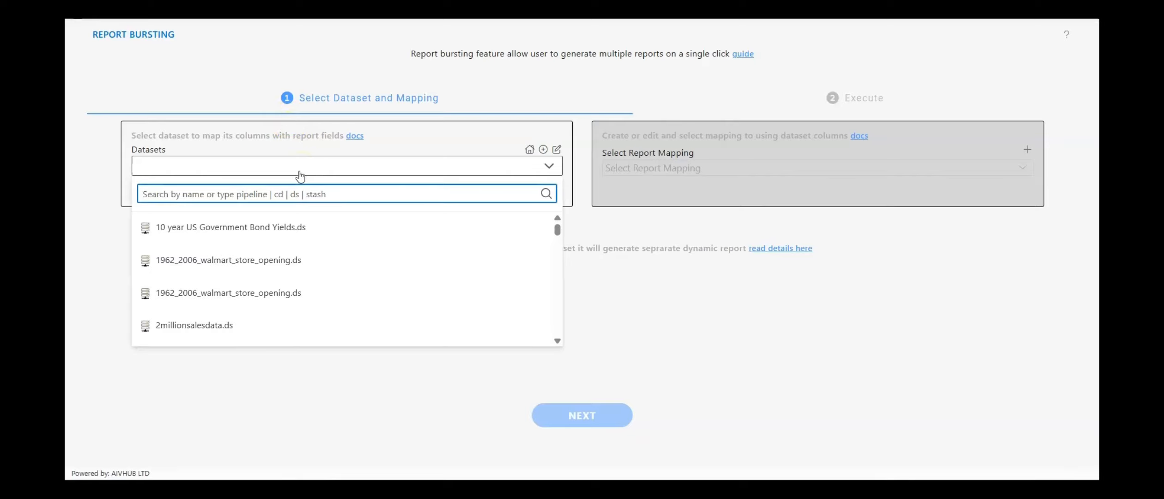
pyautogui.scroll(1, 280, 187)
pyautogui.click(416, 187)
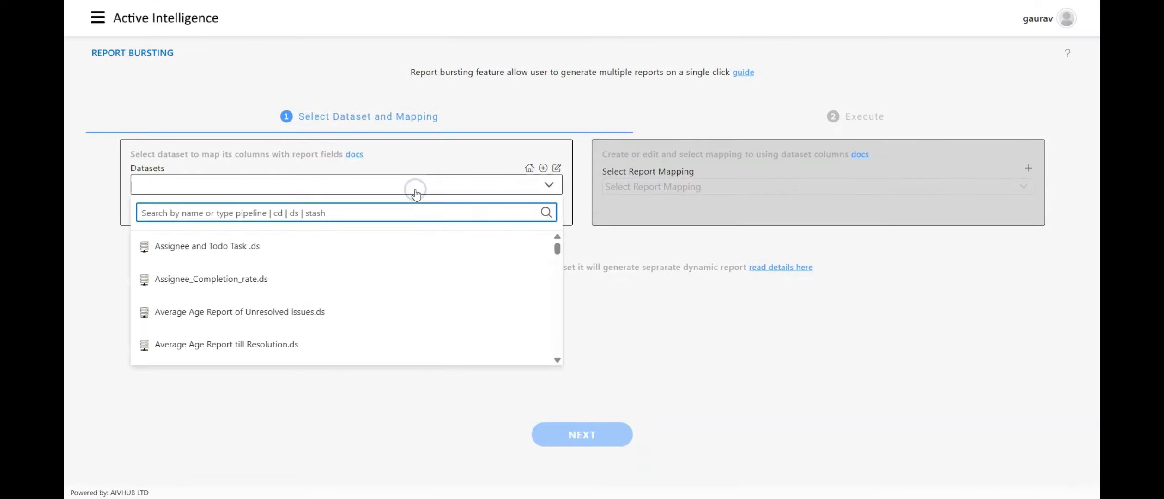
pyautogui.write('customer')
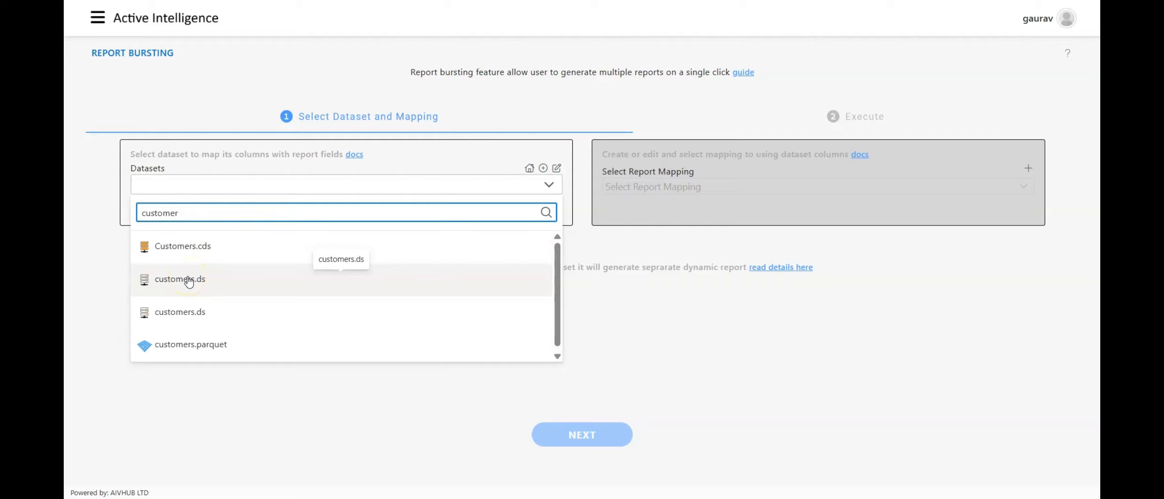
pyautogui.click(188, 280)
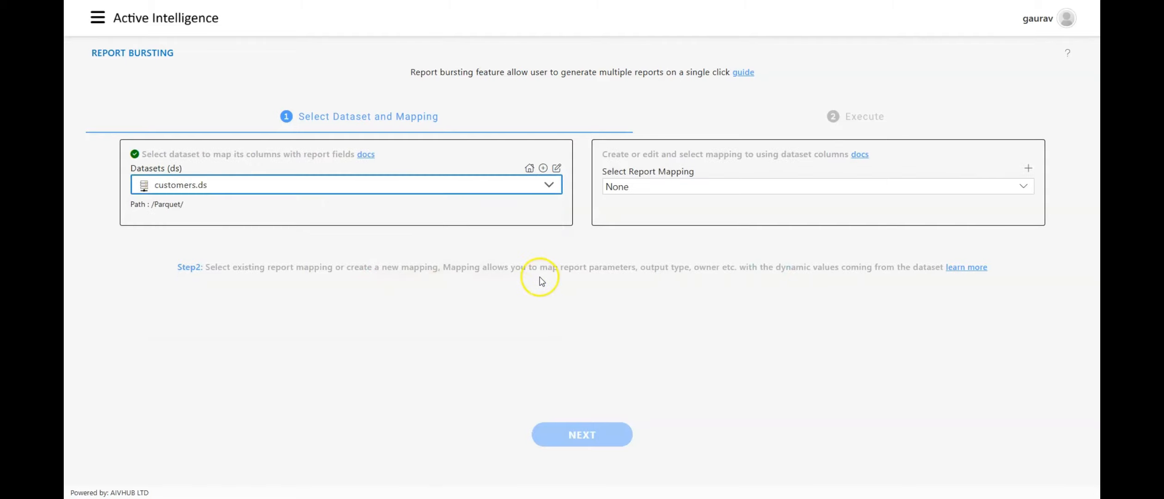
# Examine the existing report mappings and the blank form for creating a new mapping.
pyautogui.click(675, 187)
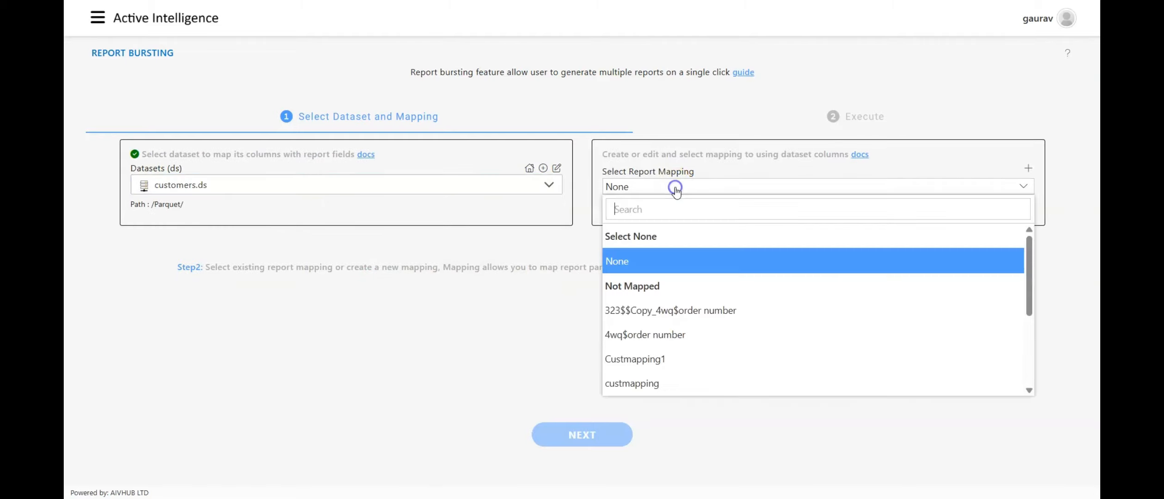
pyautogui.scroll(-2, 663, 288)
pyautogui.scroll(2, 662, 294)
pyautogui.scroll(-1, 664, 292)
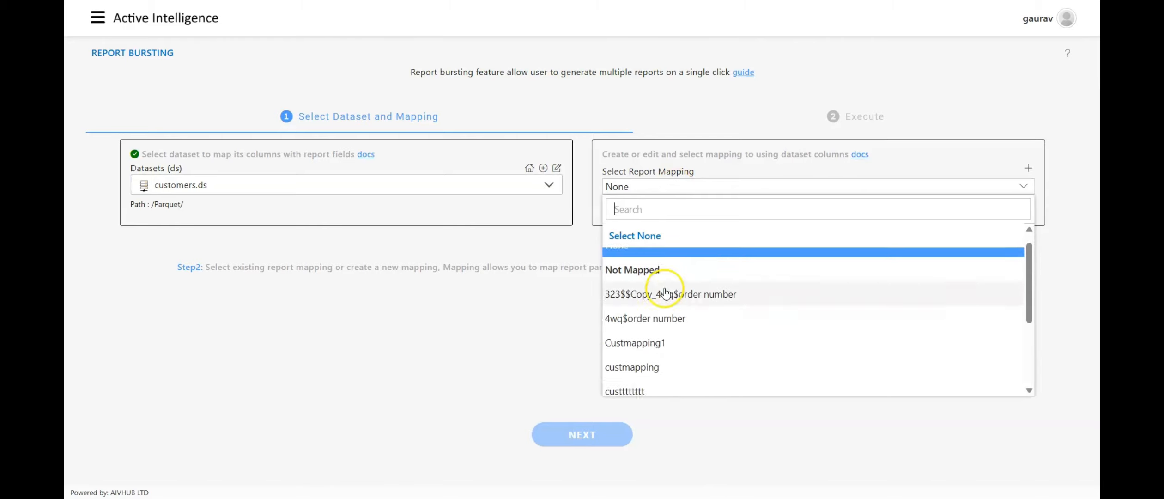
pyautogui.scroll(1, 665, 292)
pyautogui.click(689, 189)
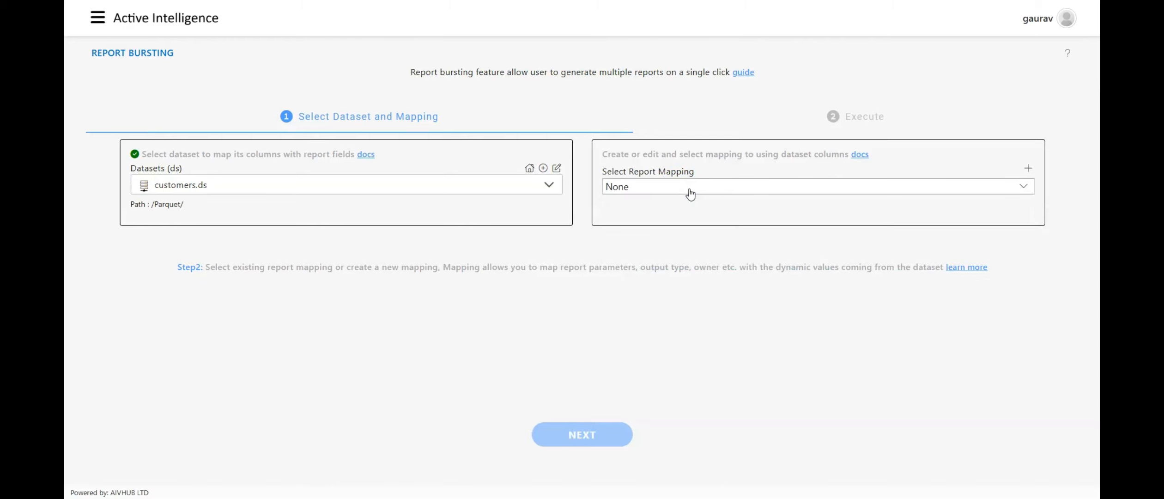
pyautogui.press('XF86AudioRaiseVolume')
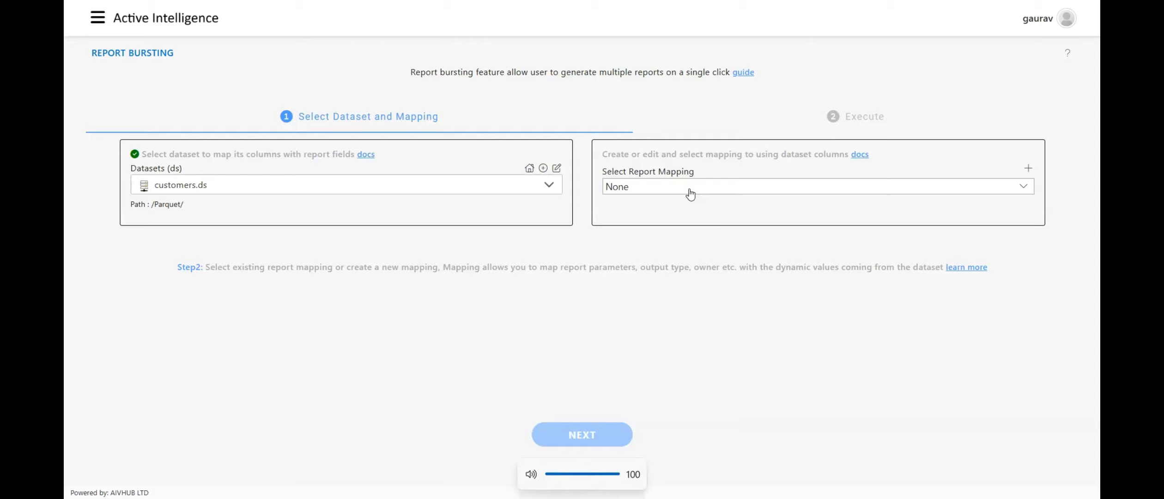
pyautogui.click(1028, 170)
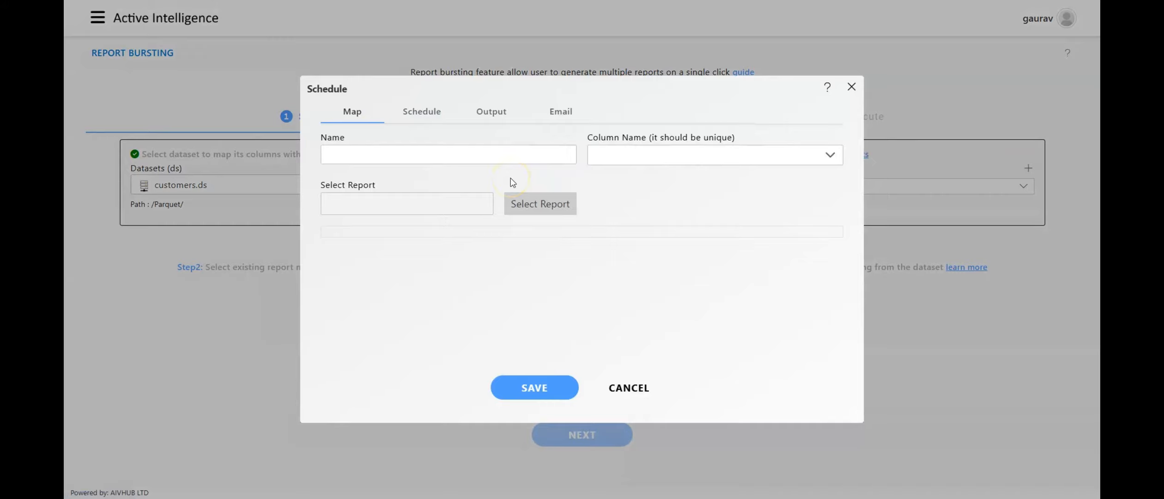
pyautogui.click(851, 87)
# Select Custmapping1 as the report mapping.
pyautogui.click(717, 188)
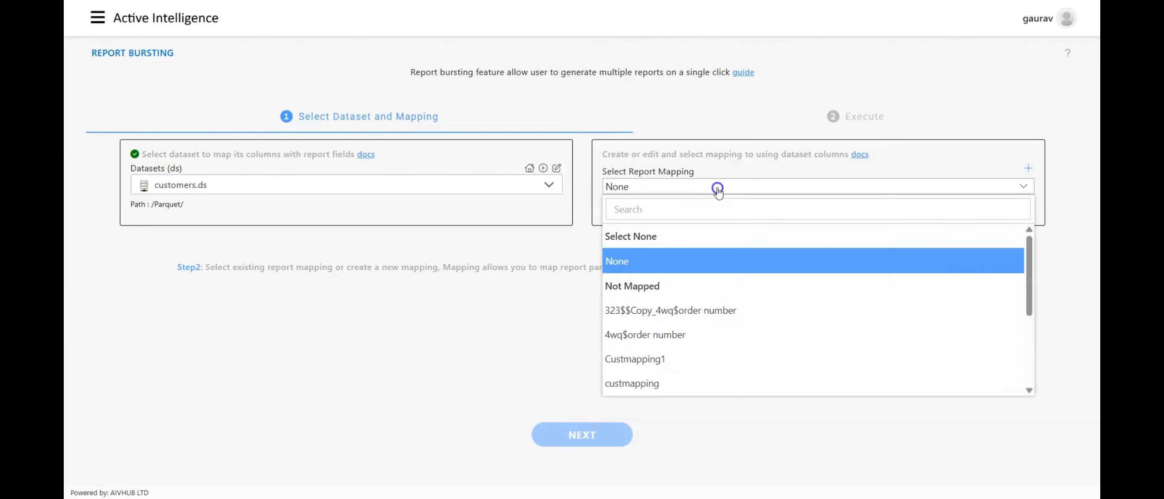
pyautogui.click(649, 359)
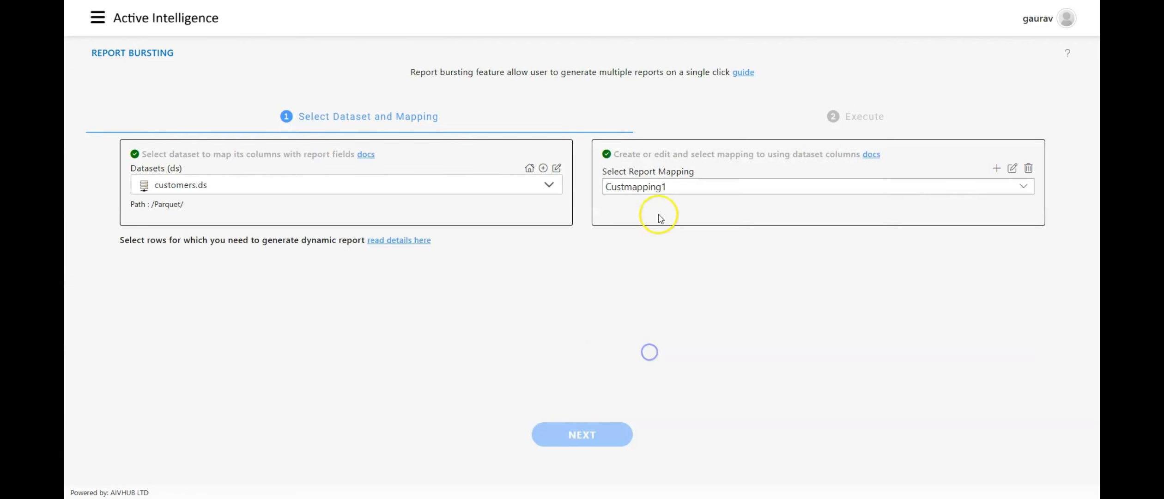
# Examine which report mappings are grouped as mapped or not mapped for the /Parquet/ customers dataset.
pyautogui.click(674, 193)
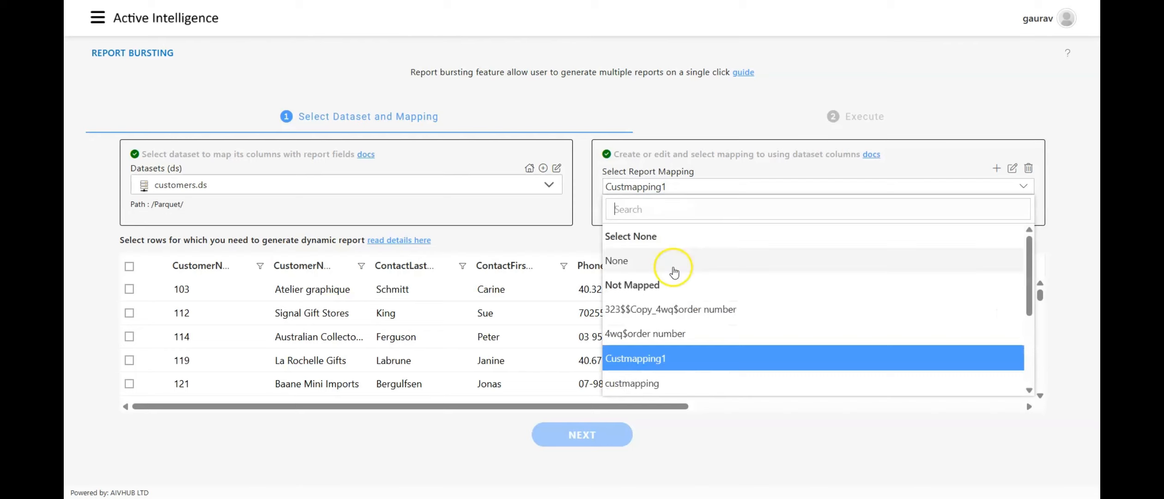
pyautogui.scroll(-3, 674, 273)
pyautogui.scroll(3, 674, 273)
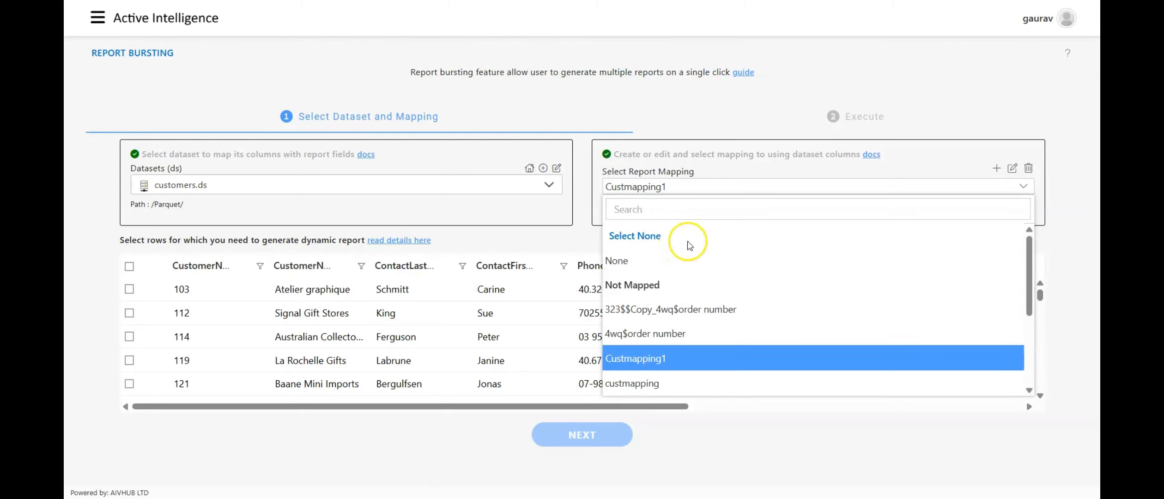
pyautogui.click(711, 192)
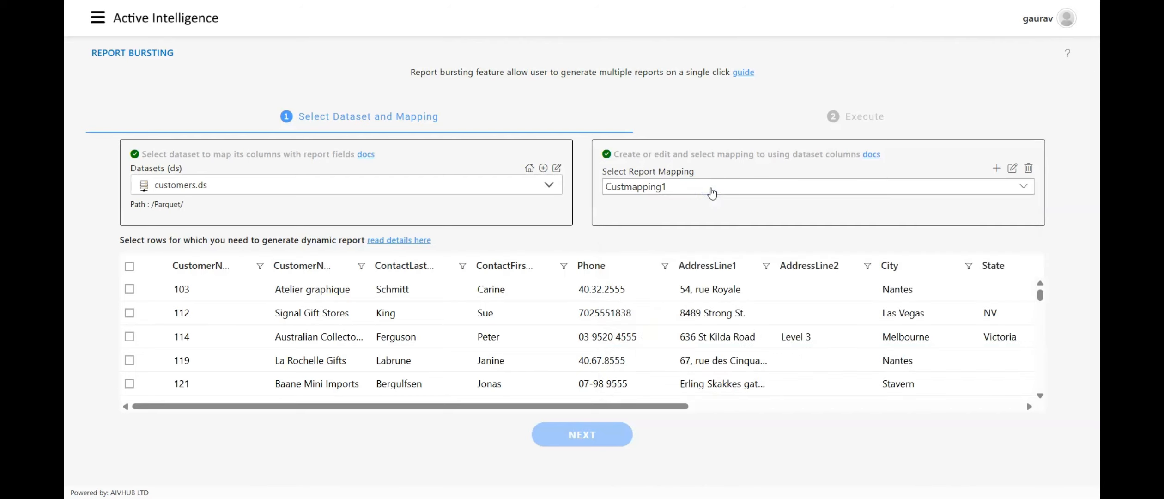
pyautogui.press('XF86AudioRaiseVolume')
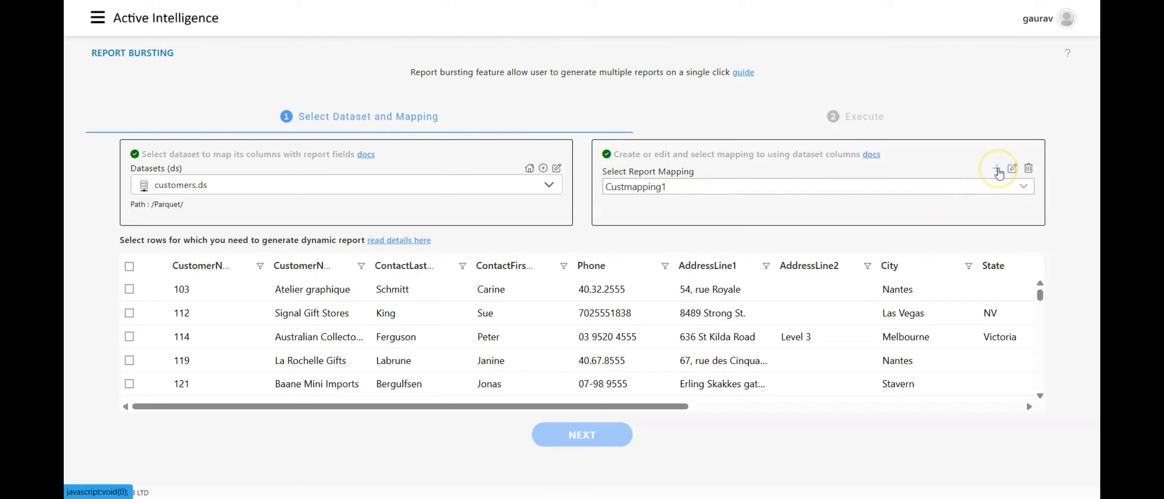
pyautogui.click(971, 189)
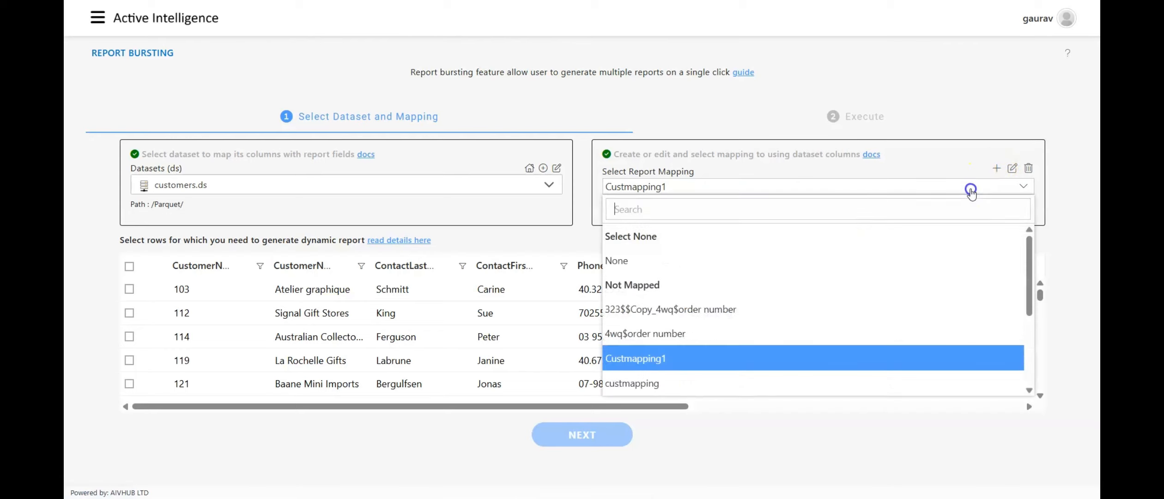
pyautogui.scroll(-3, 772, 317)
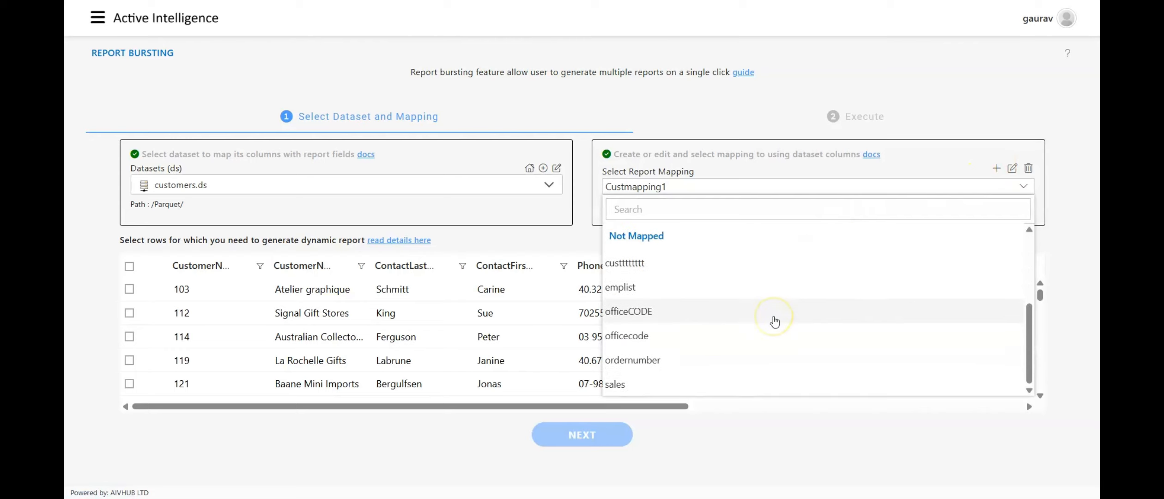
pyautogui.scroll(3, 775, 322)
pyautogui.scroll(1, 775, 322)
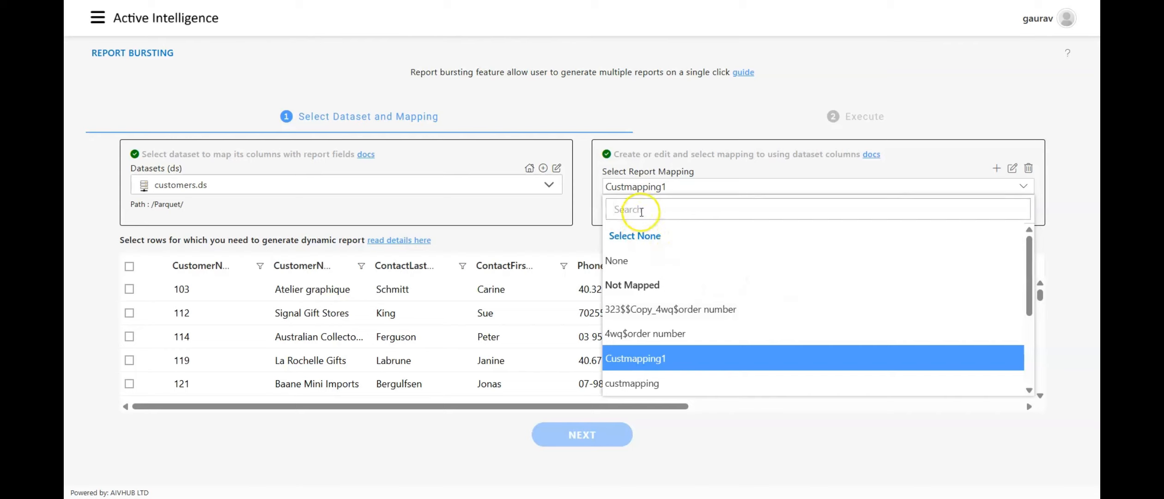
pyautogui.scroll(-5, 636, 267)
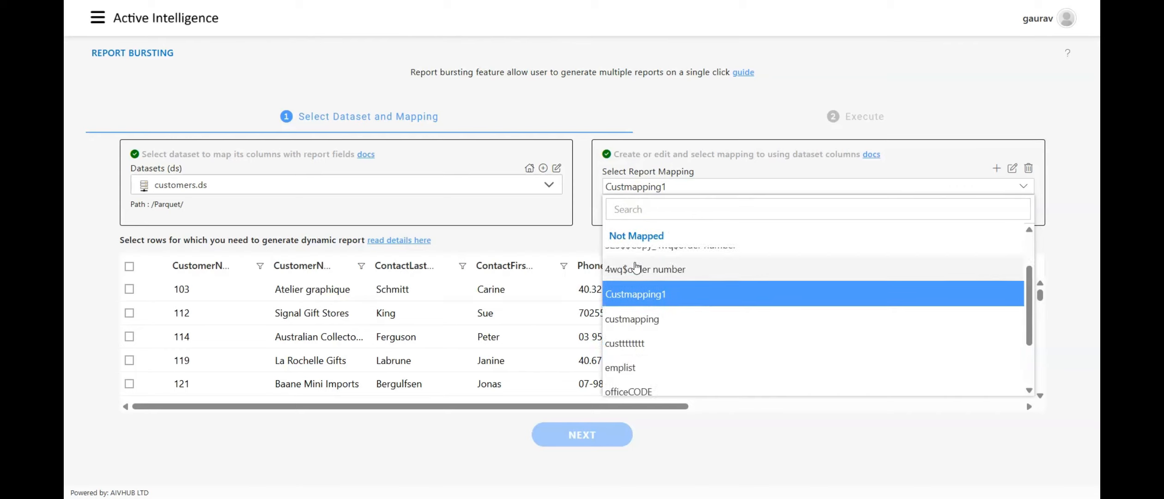
pyautogui.scroll(5, 636, 267)
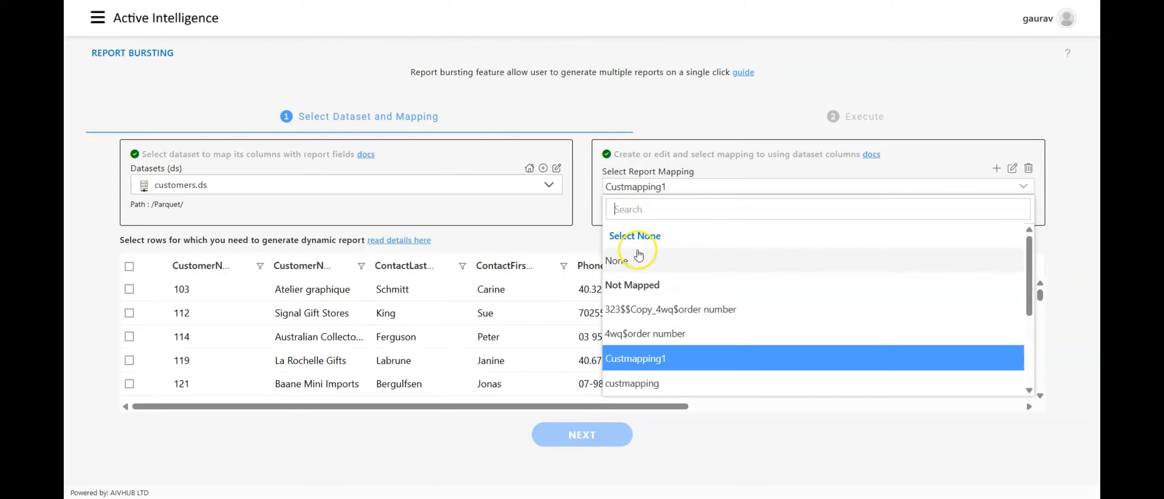
# Switch the dataset to customers.ds from the //JDBC/ path and select the report mapping grouped under Mapped.
pyautogui.click(544, 186)
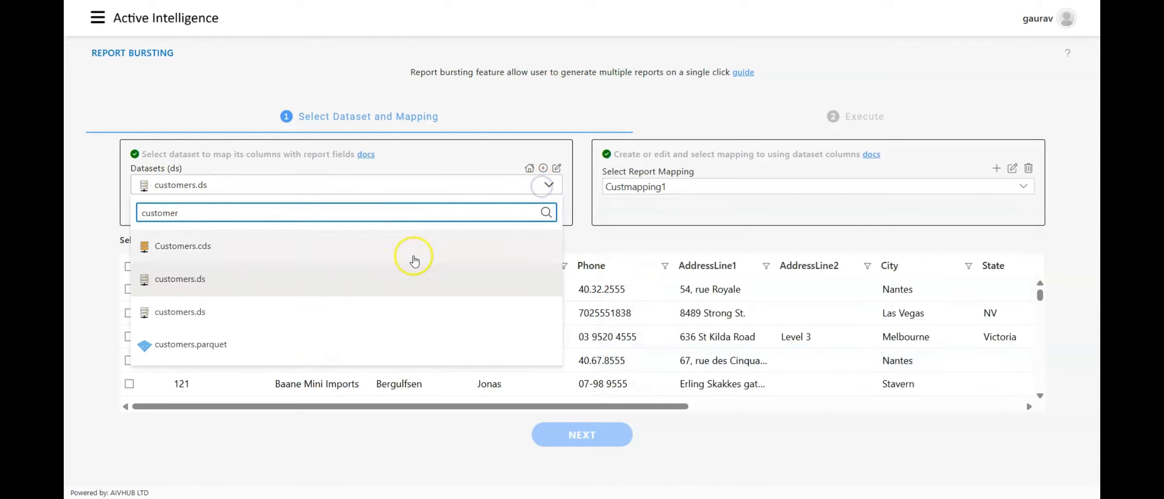
pyautogui.click(338, 311)
pyautogui.click(663, 189)
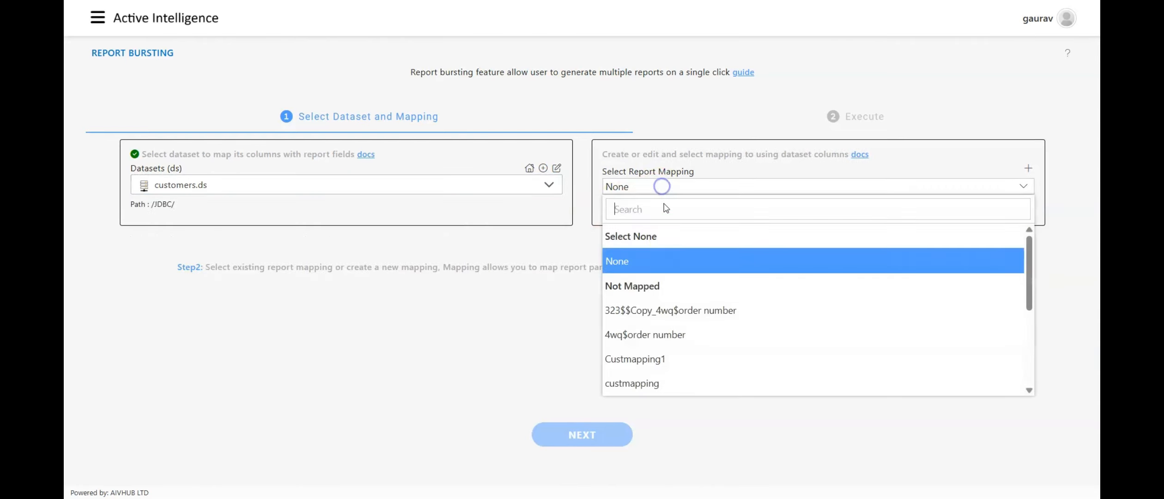
pyautogui.scroll(-5, 666, 272)
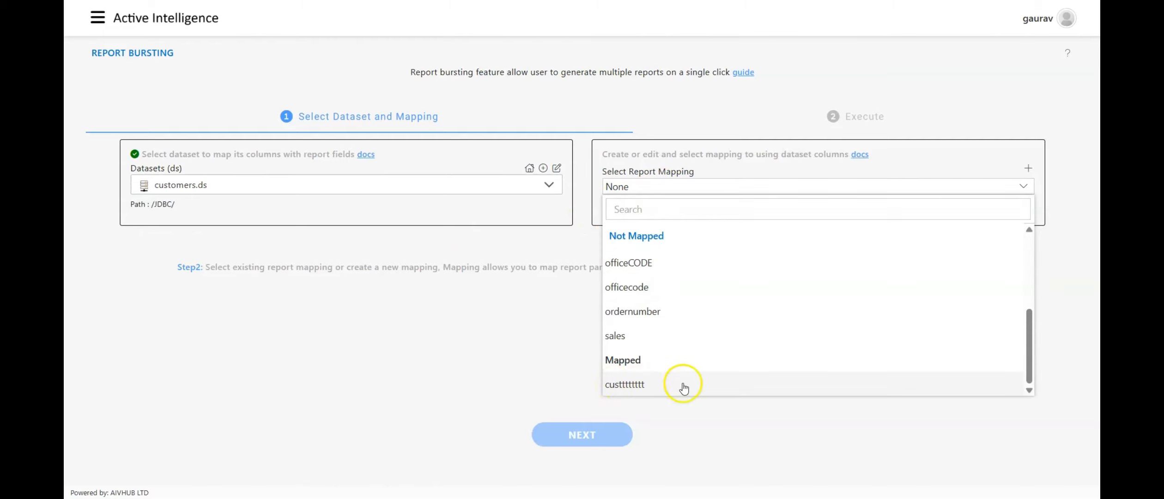
pyautogui.scroll(5, 683, 388)
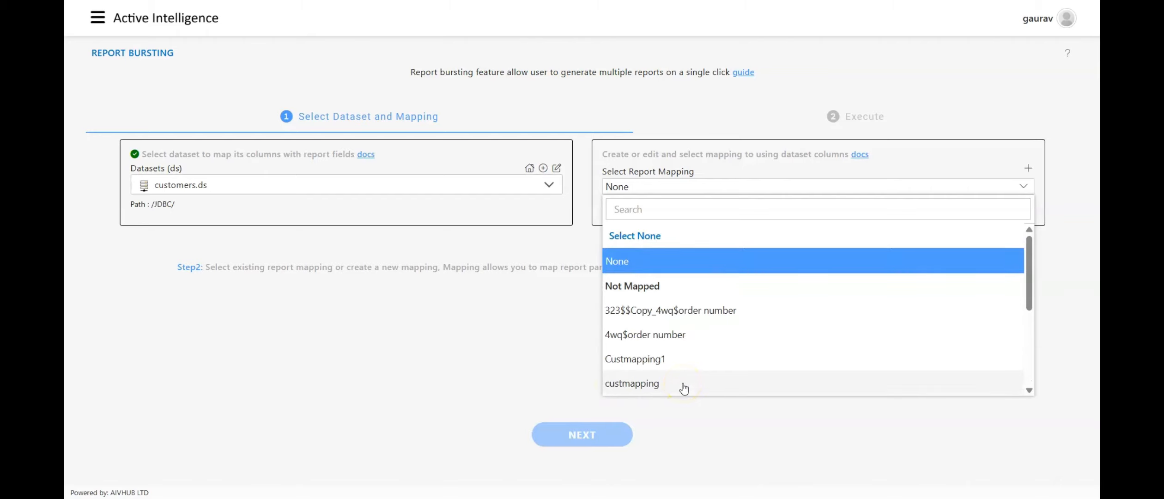
pyautogui.scroll(-5, 684, 388)
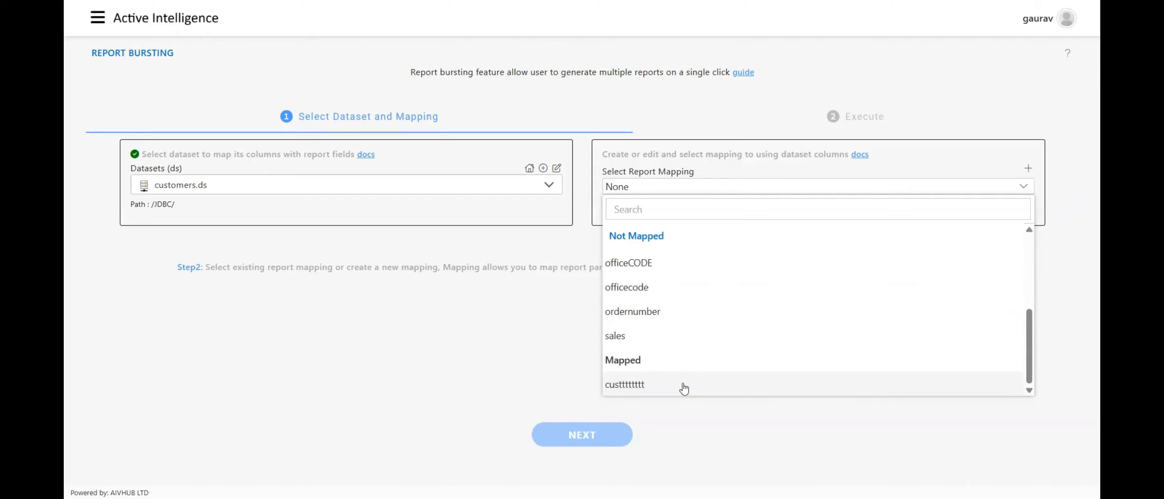
pyautogui.click(685, 387)
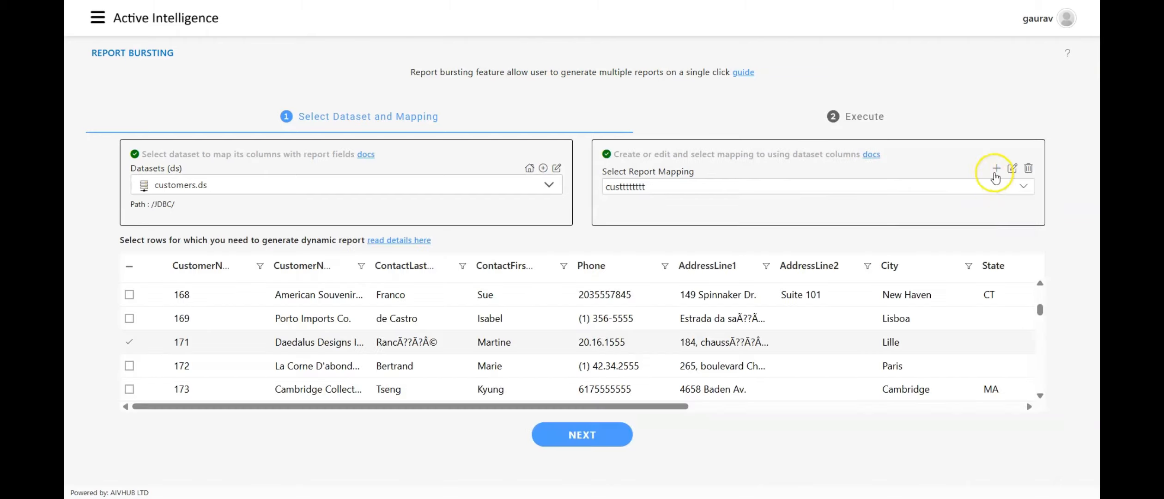
# Start a new report mapping named customers details 123 with customerNumber as its unique column.
pyautogui.click(998, 169)
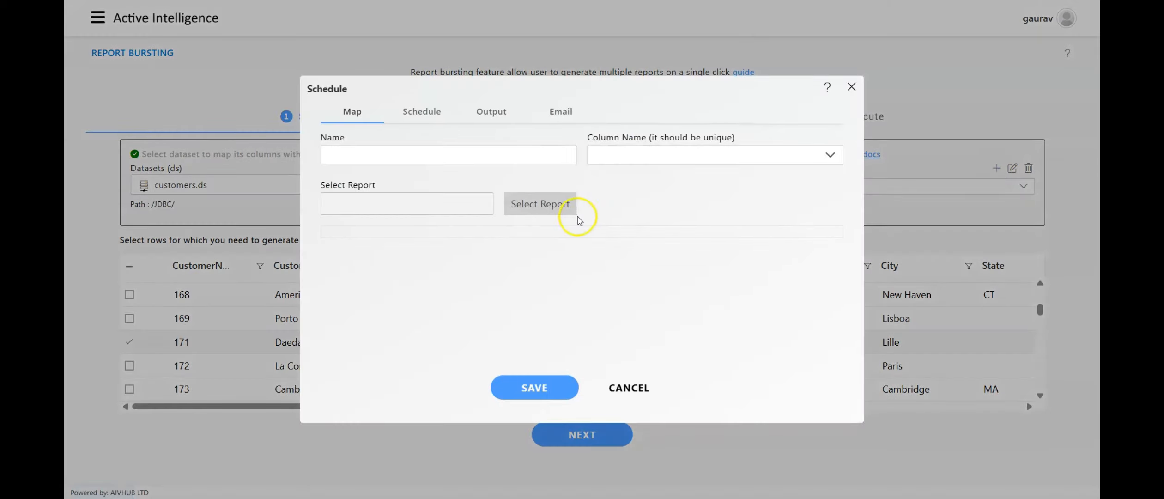
pyautogui.click(509, 153)
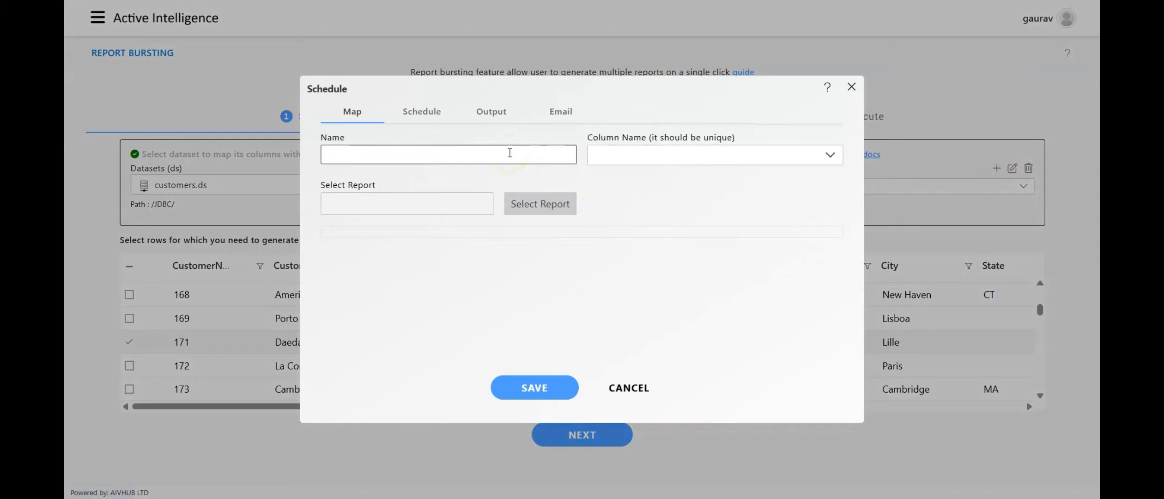
pyautogui.click(509, 153)
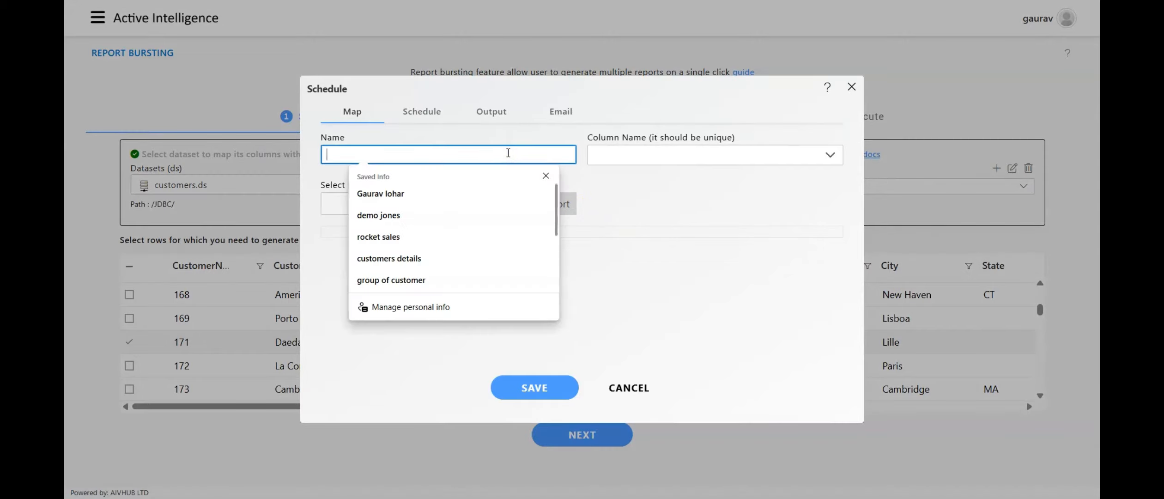
pyautogui.write('custo')
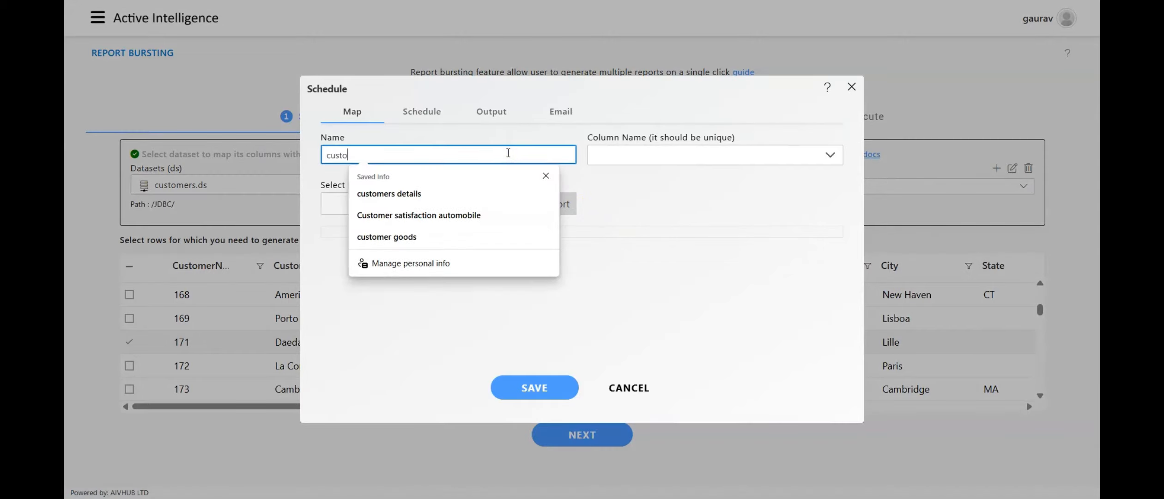
pyautogui.write('mers')
pyautogui.click(623, 155)
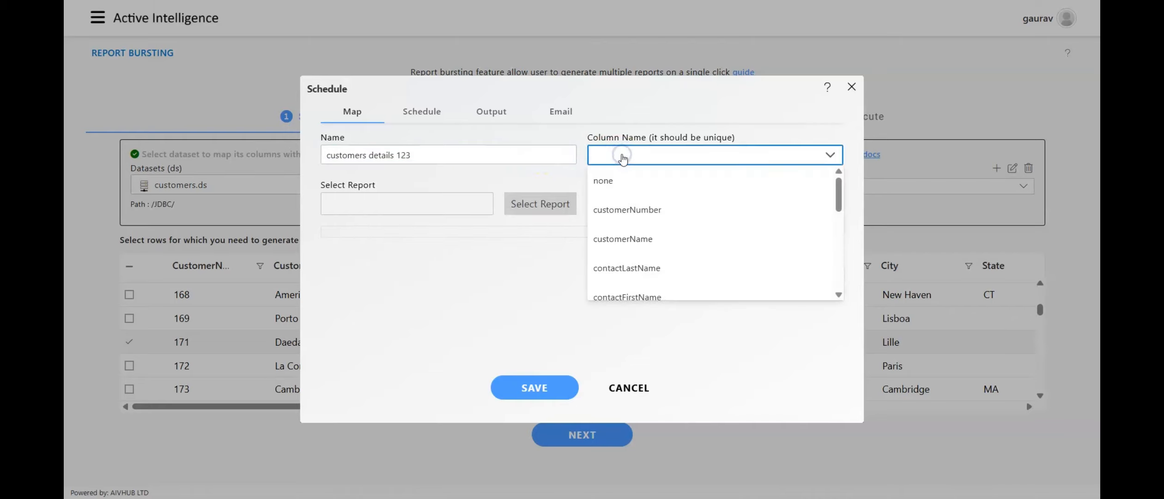
pyautogui.click(627, 208)
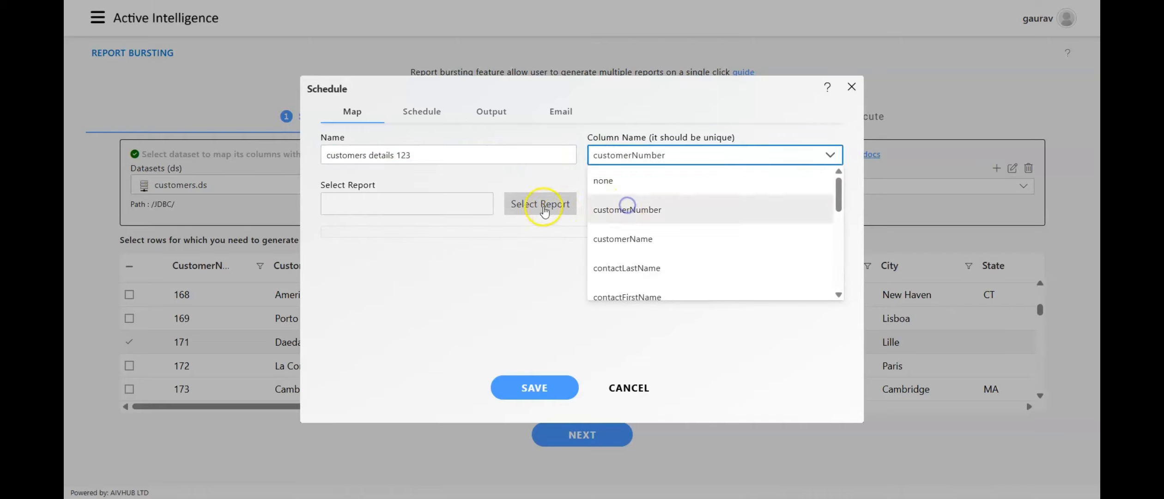
# Search the reports for cust and assign CustomerList.rptdesign as the mapping's report.
pyautogui.click(536, 204)
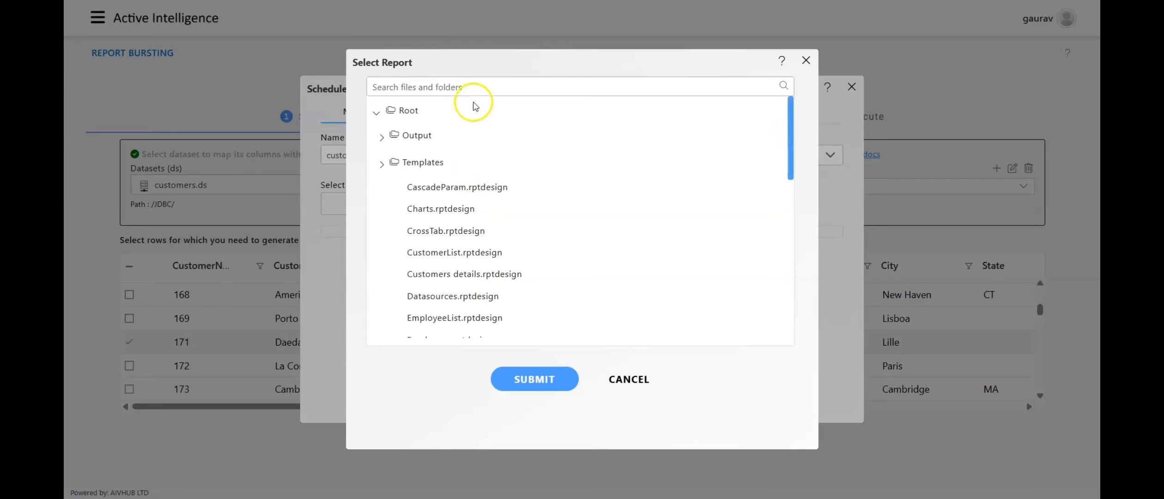
pyautogui.click(478, 86)
pyautogui.write('cust')
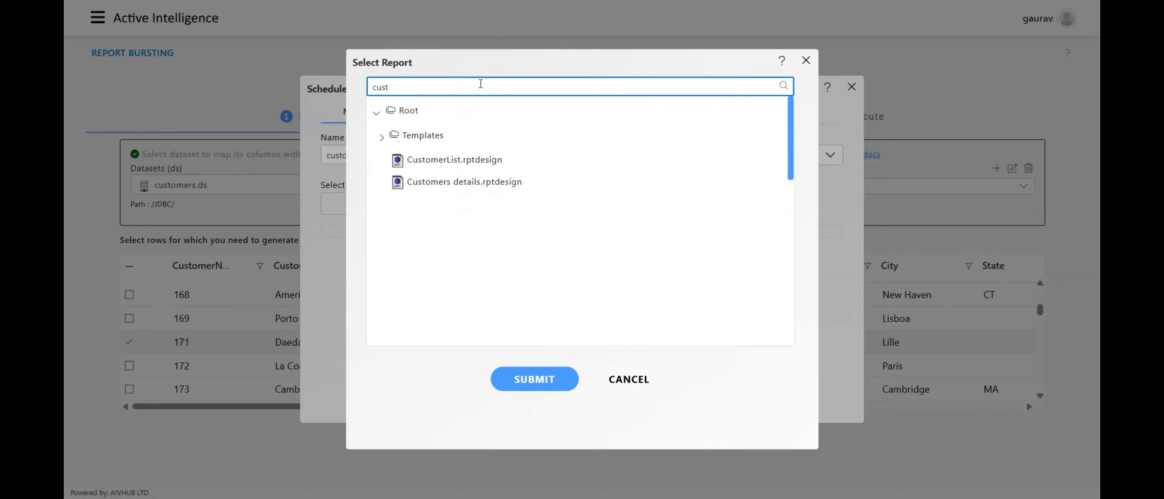
pyautogui.click(467, 159)
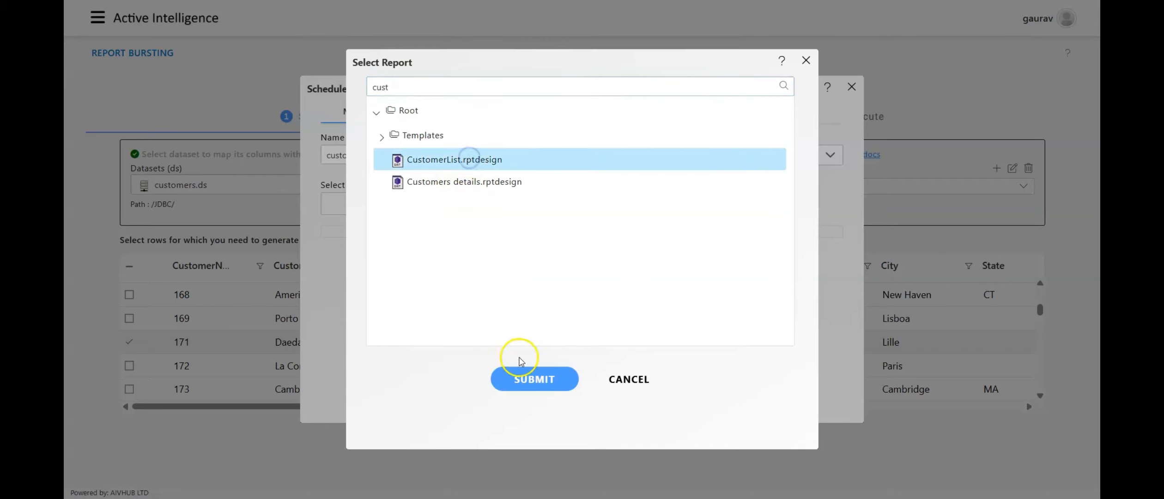
pyautogui.click(524, 380)
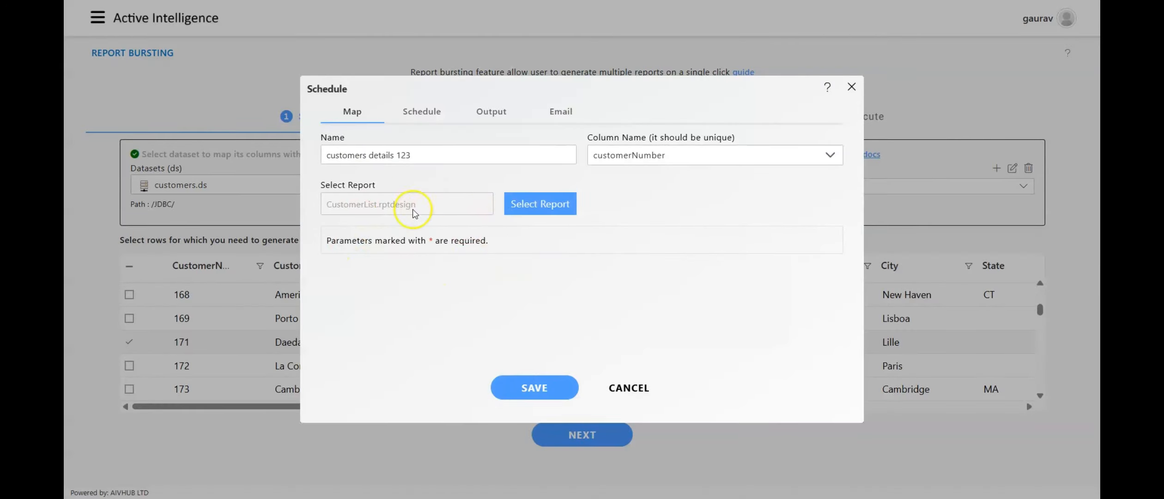
# Set the mapping's output suffix to yyyyddMM_HH-mm-ss and its output format to pdf.
pyautogui.click(436, 118)
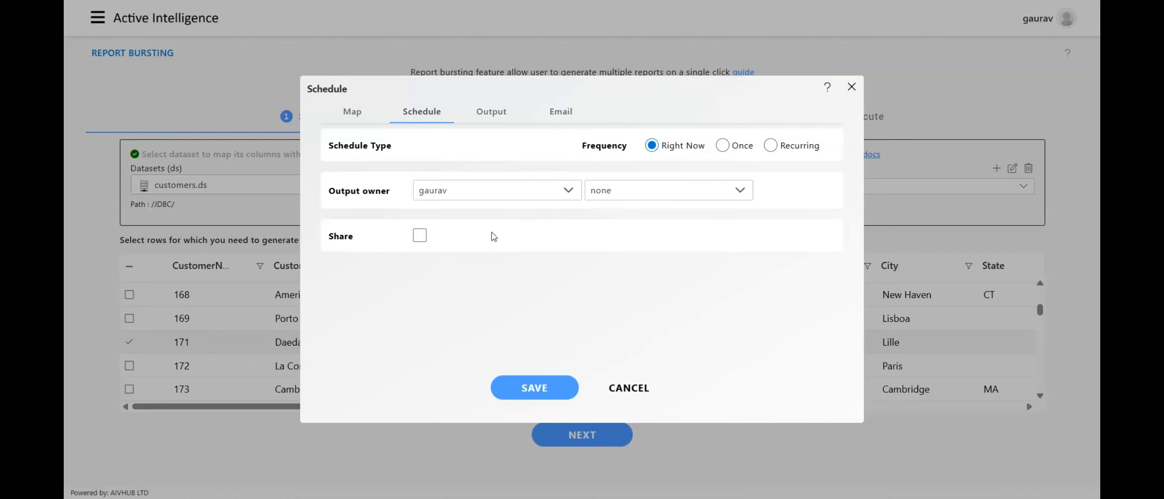
pyautogui.click(477, 231)
pyautogui.click(498, 113)
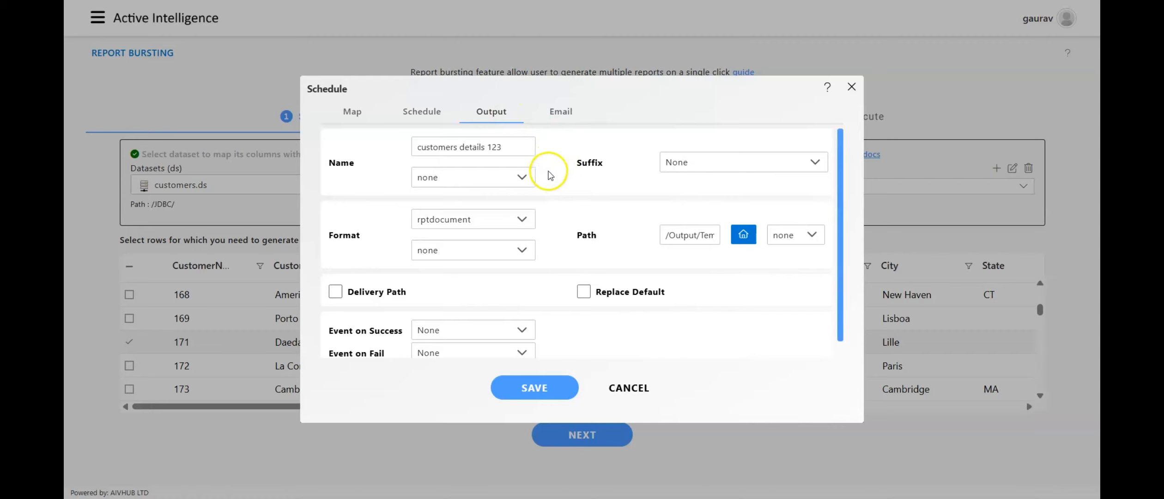
pyautogui.click(513, 148)
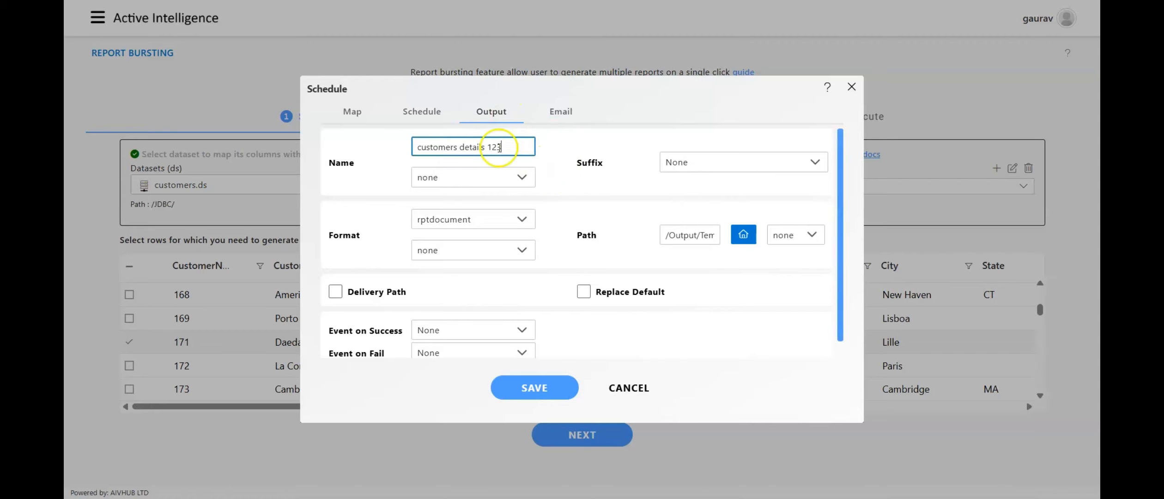
pyautogui.click(687, 164)
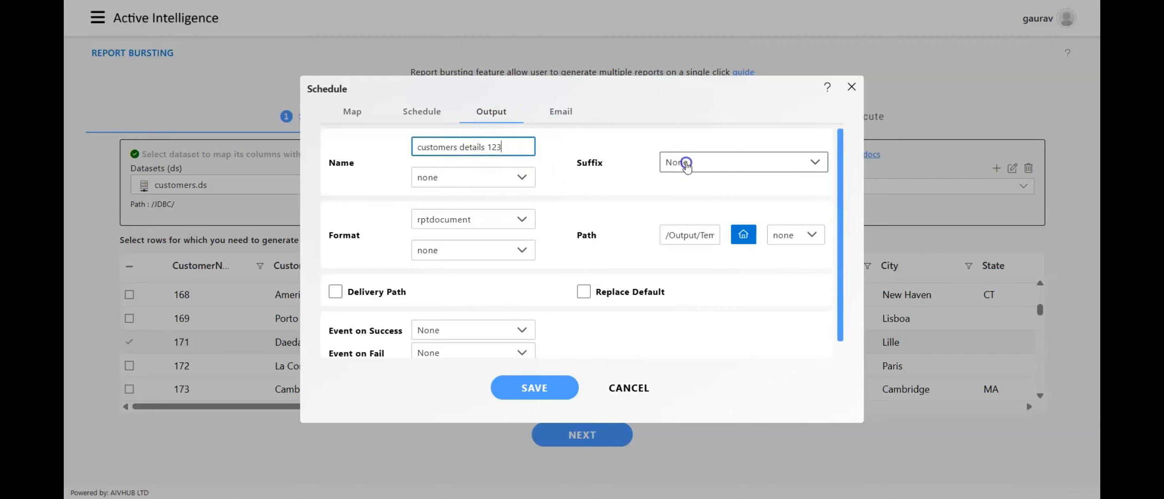
pyautogui.click(684, 244)
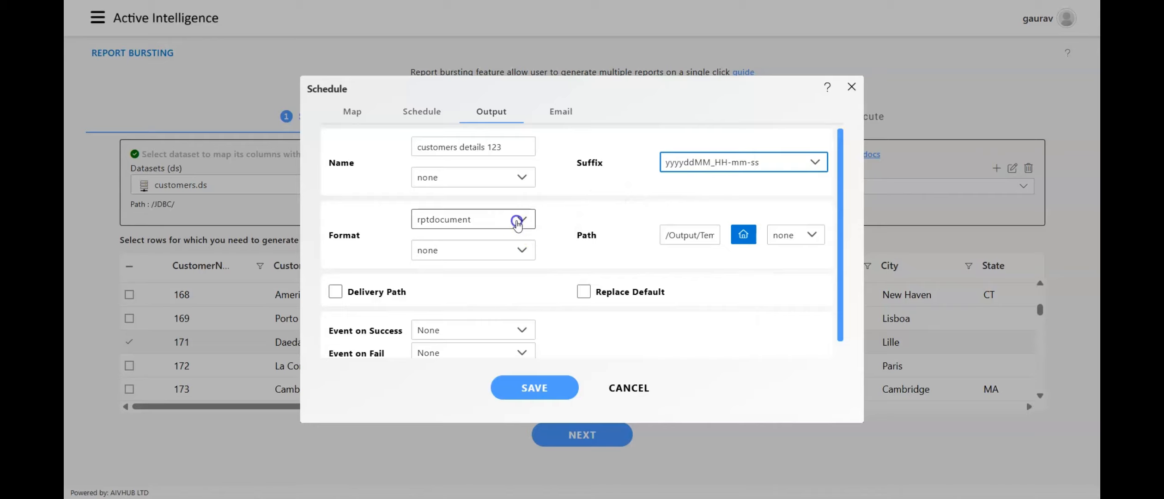
pyautogui.click(518, 220)
pyautogui.click(443, 359)
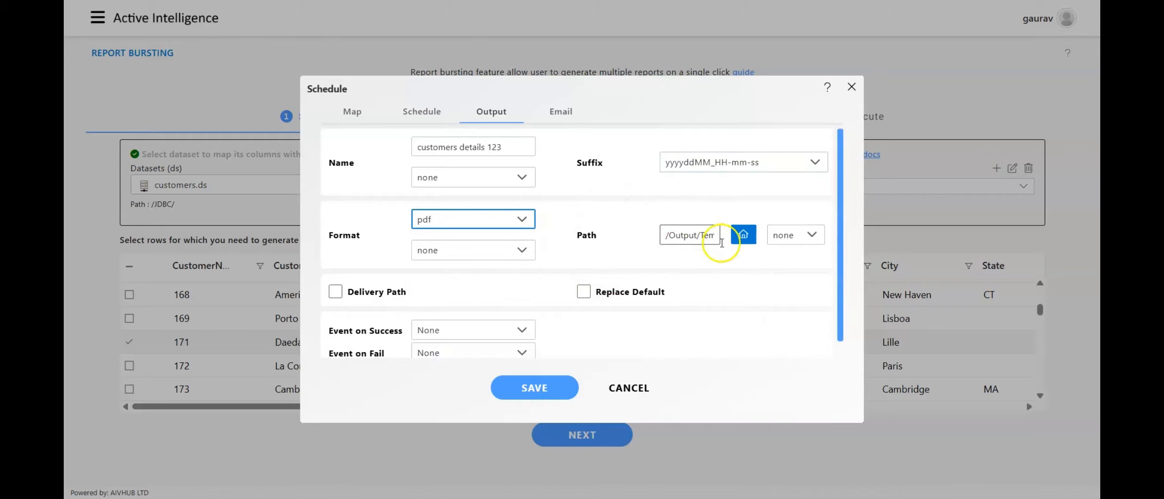
# Examine the folders available for the output path and the remaining output options.
pyautogui.click(742, 236)
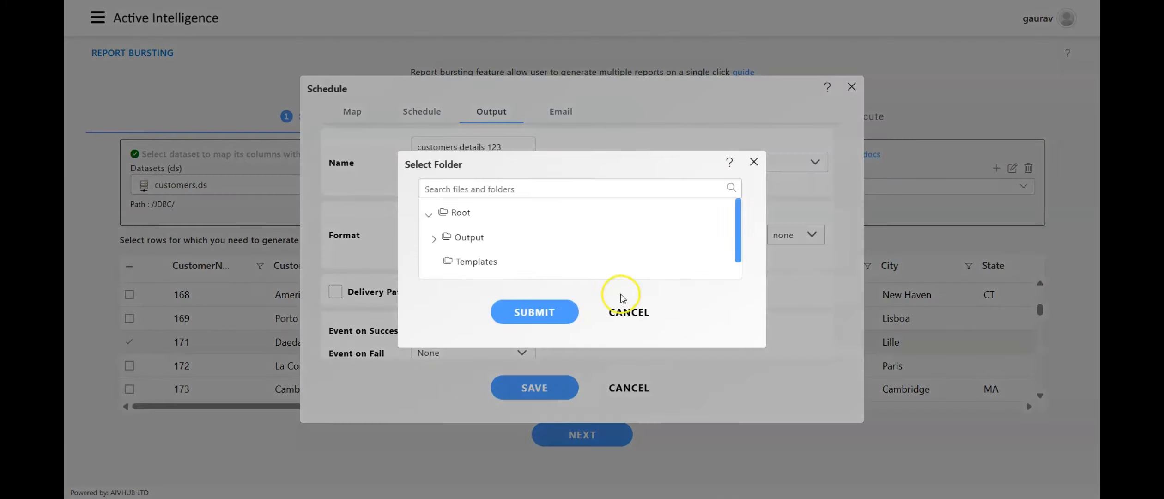
pyautogui.click(608, 311)
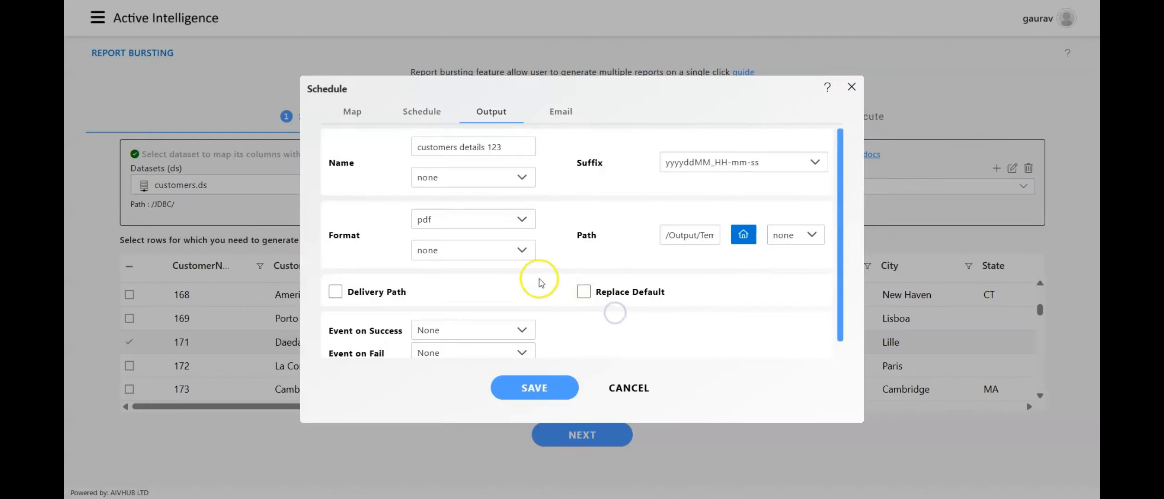
pyautogui.scroll(-1, 527, 304)
pyautogui.scroll(1, 527, 304)
# Check the email delivery options, leave email off, and save the new report mapping.
pyautogui.click(568, 113)
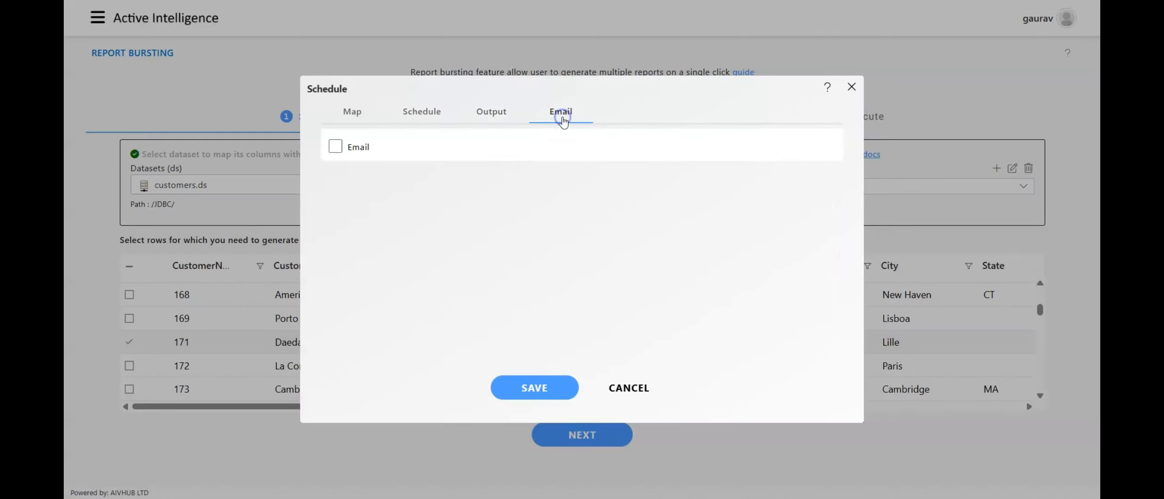
pyautogui.click(336, 147)
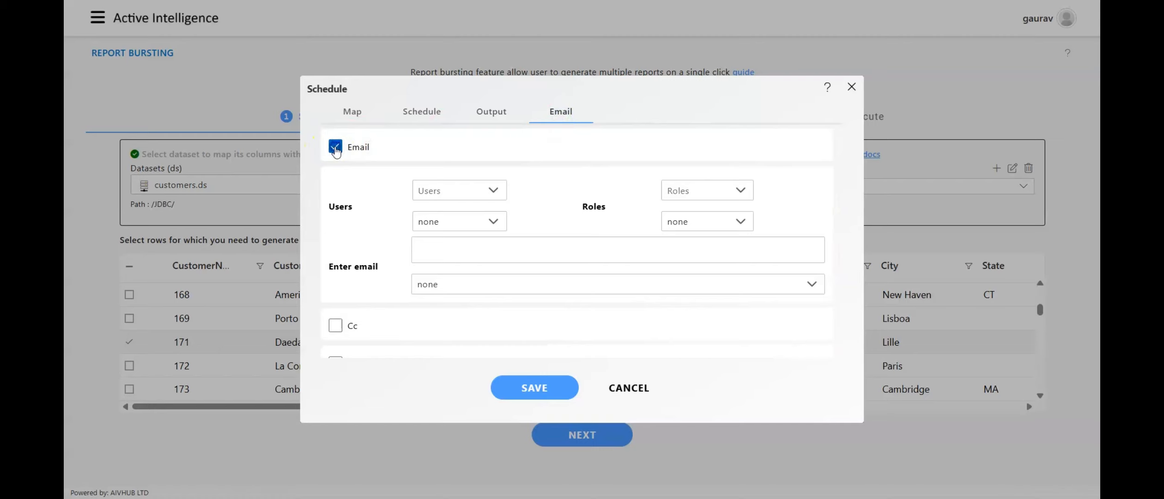
pyautogui.click(335, 148)
pyautogui.click(491, 114)
pyautogui.click(532, 391)
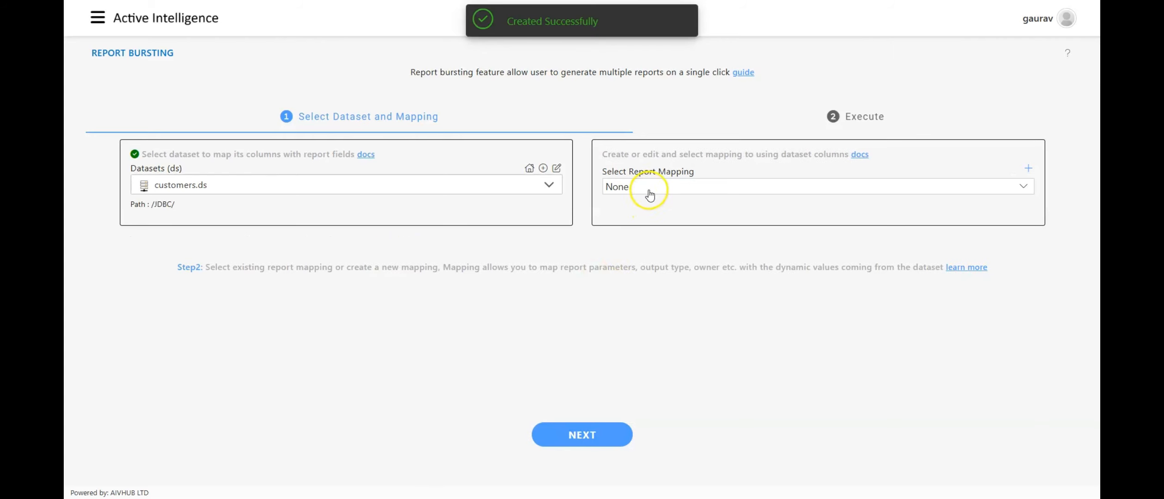
# Select customers details 123 as the report mapping for the customers.ds dataset.
pyautogui.click(653, 193)
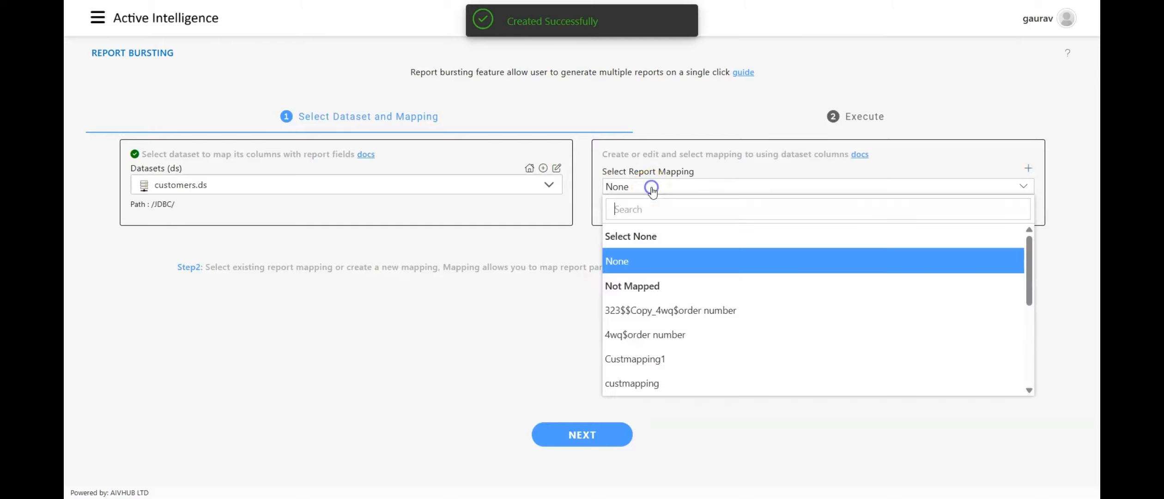
pyautogui.scroll(-3, 665, 305)
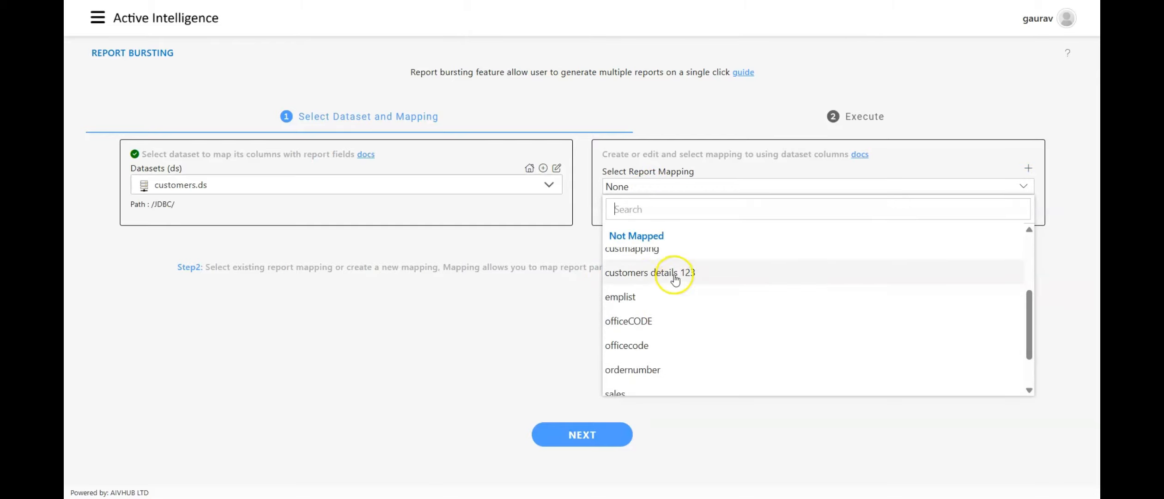
pyautogui.click(702, 273)
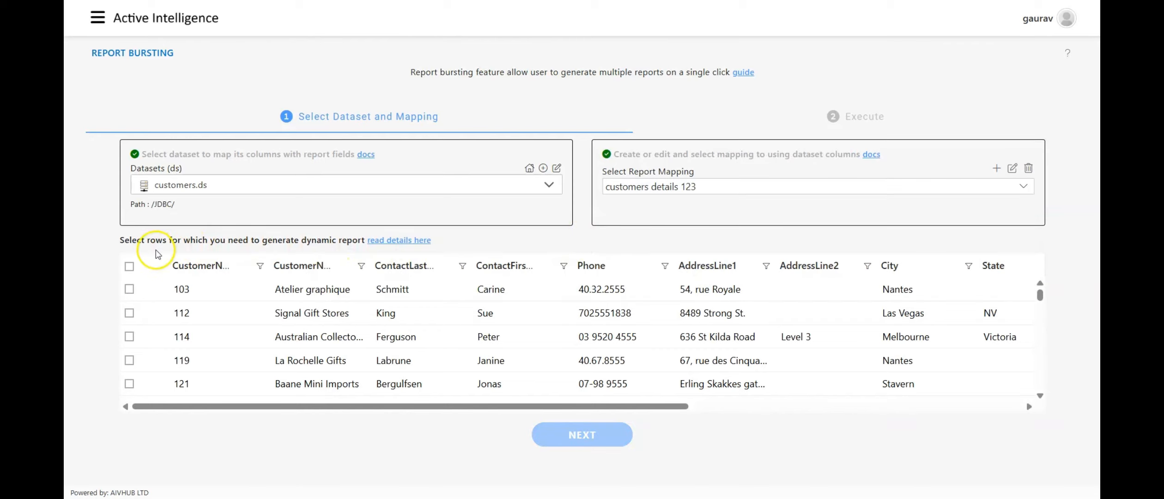
# Select the second, third and fourth customer rows for dynamic report generation, leaving the first row unselected.
pyautogui.moveTo(121, 240); pyautogui.dragTo(329, 241)
pyautogui.click(329, 242)
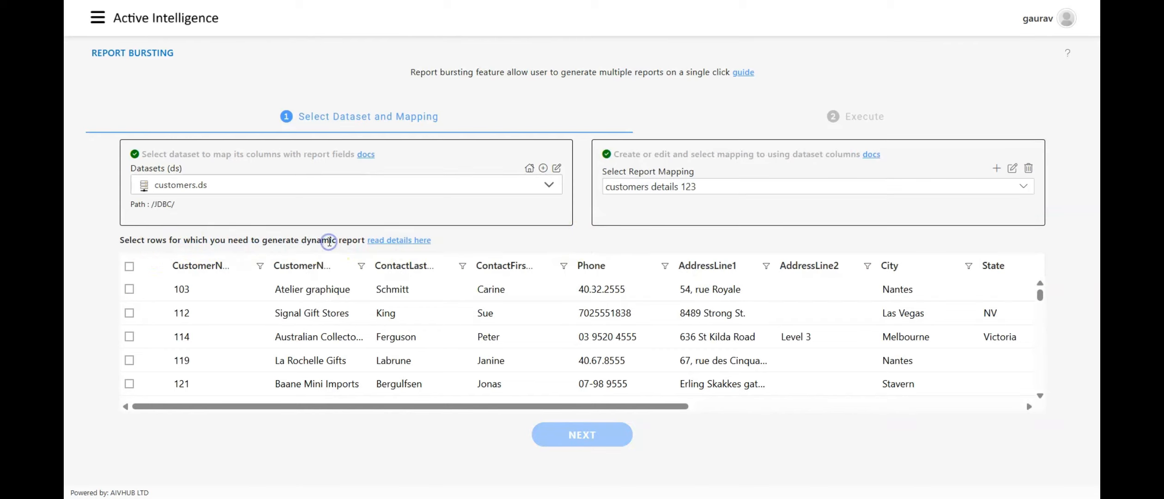
pyautogui.click(129, 289)
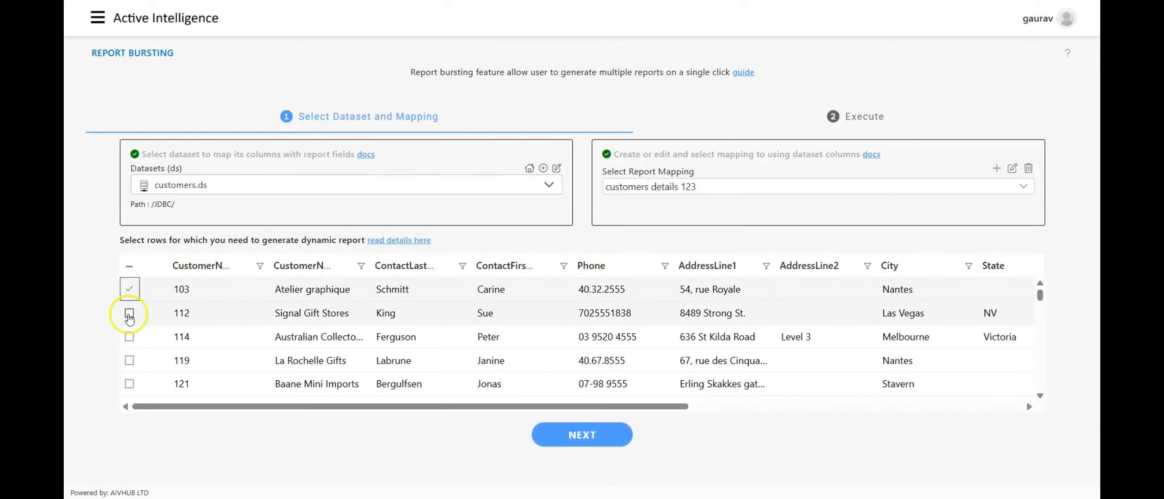
pyautogui.click(130, 314)
pyautogui.click(130, 337)
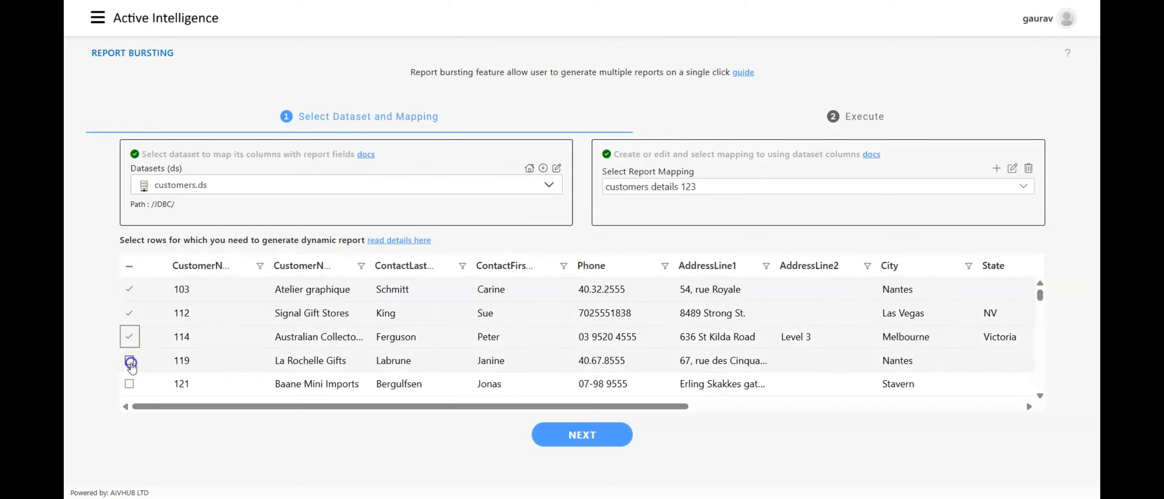
pyautogui.click(130, 362)
pyautogui.click(129, 289)
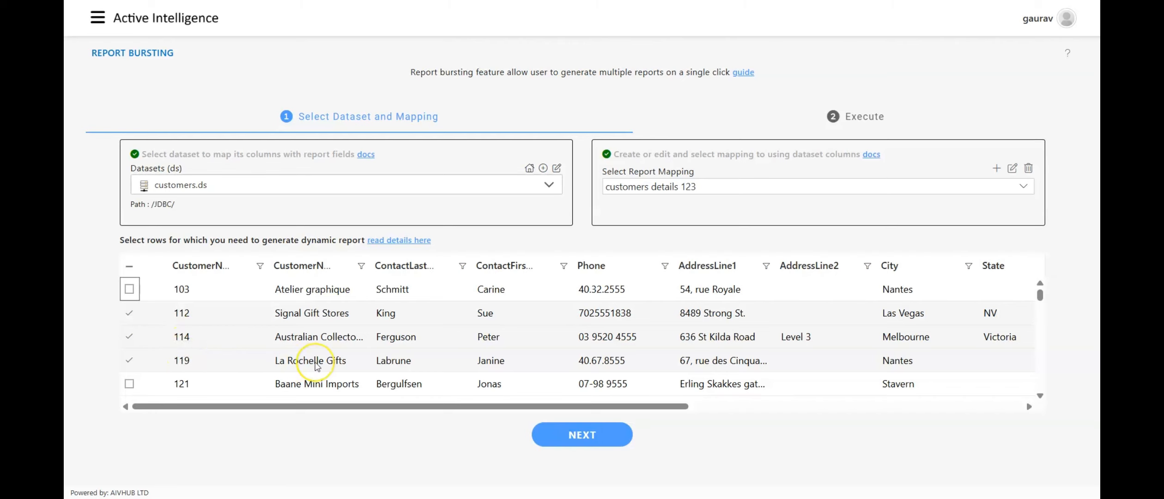
pyautogui.scroll(-5, 318, 365)
pyautogui.scroll(5, 318, 365)
# Compare the synchronous and asynchronous execution options, and run the mapping directly as Pdf in Asynchronous mode.
pyautogui.click(853, 119)
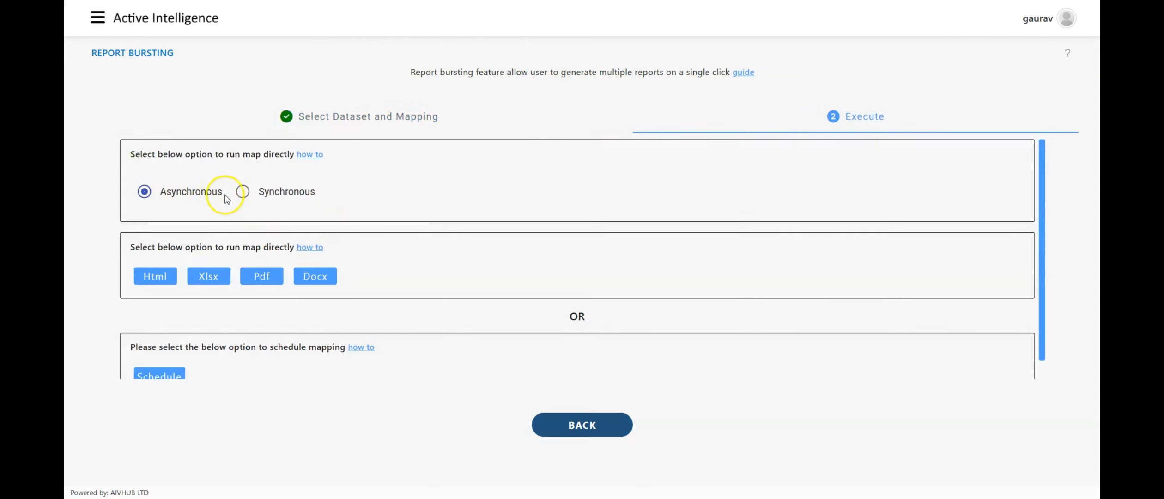
pyautogui.click(243, 192)
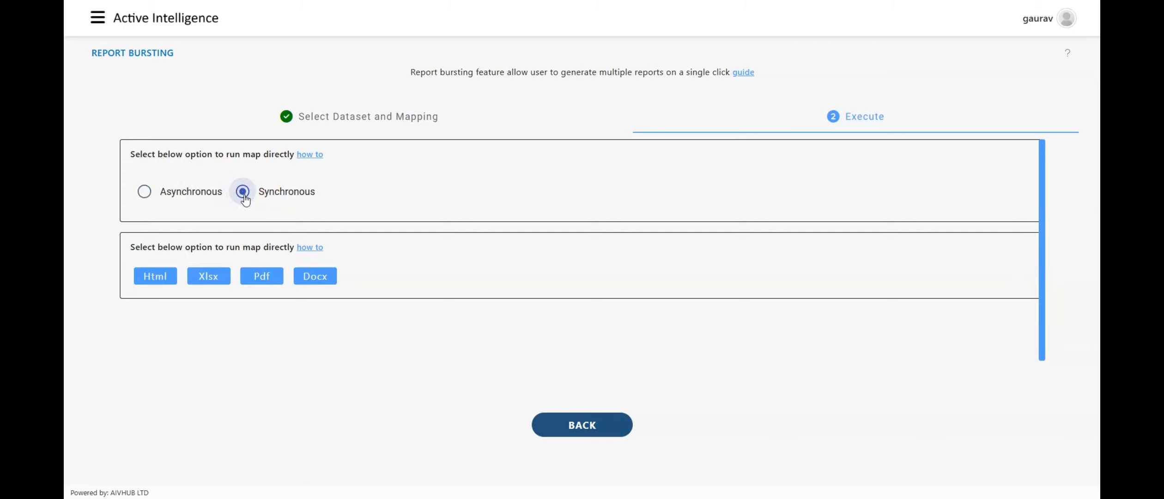
pyautogui.click(144, 192)
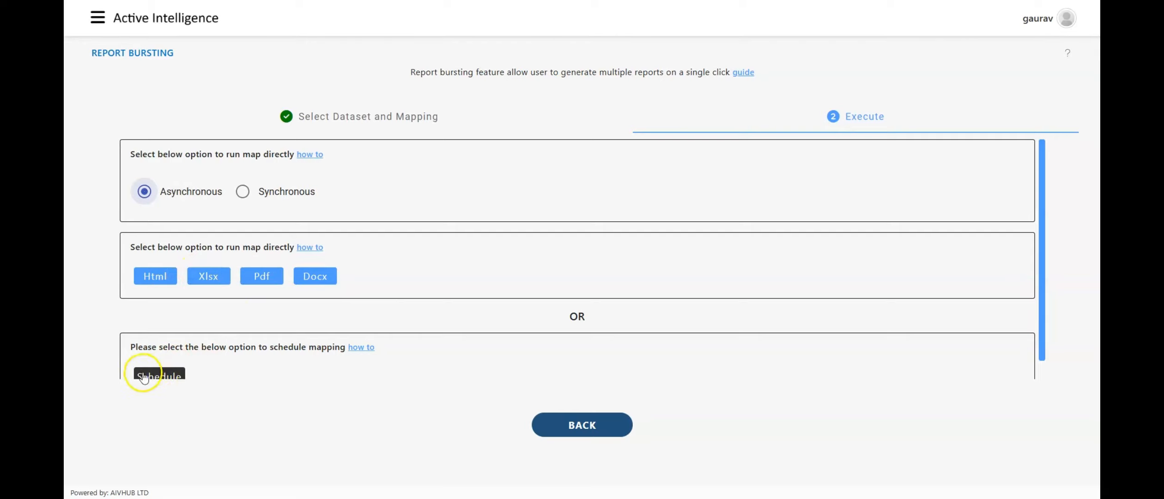
pyautogui.scroll(-1, 167, 316)
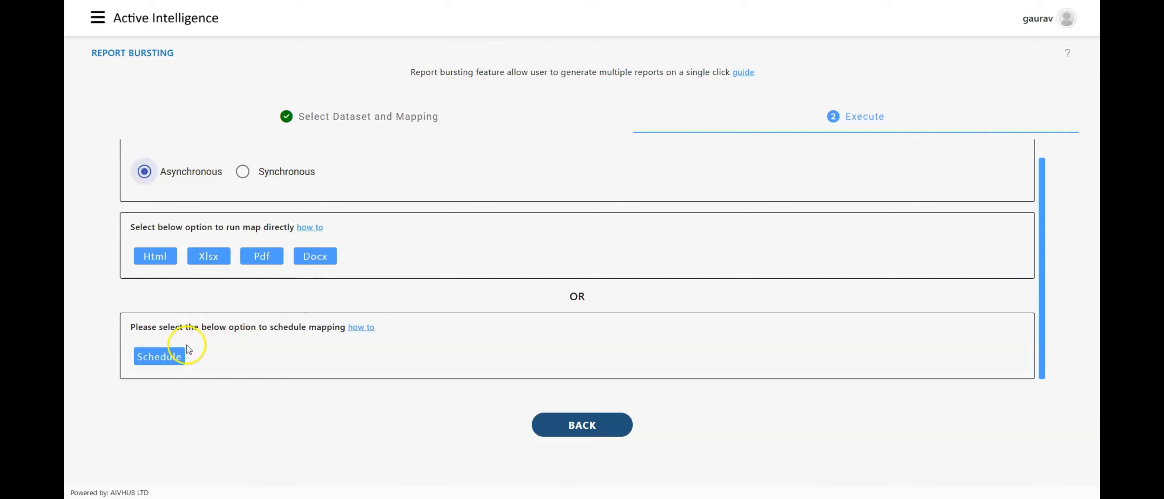
pyautogui.click(260, 259)
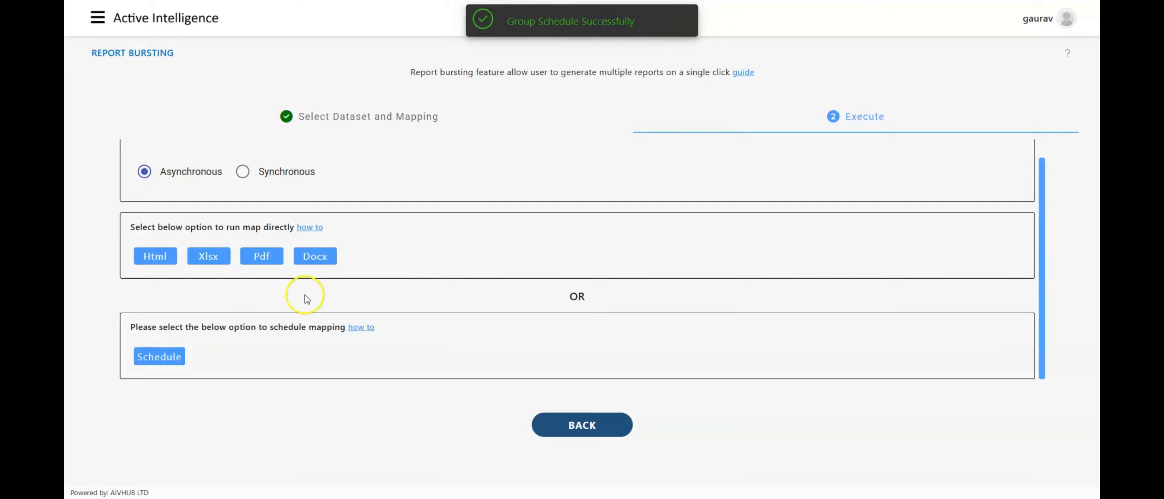
pyautogui.click(175, 356)
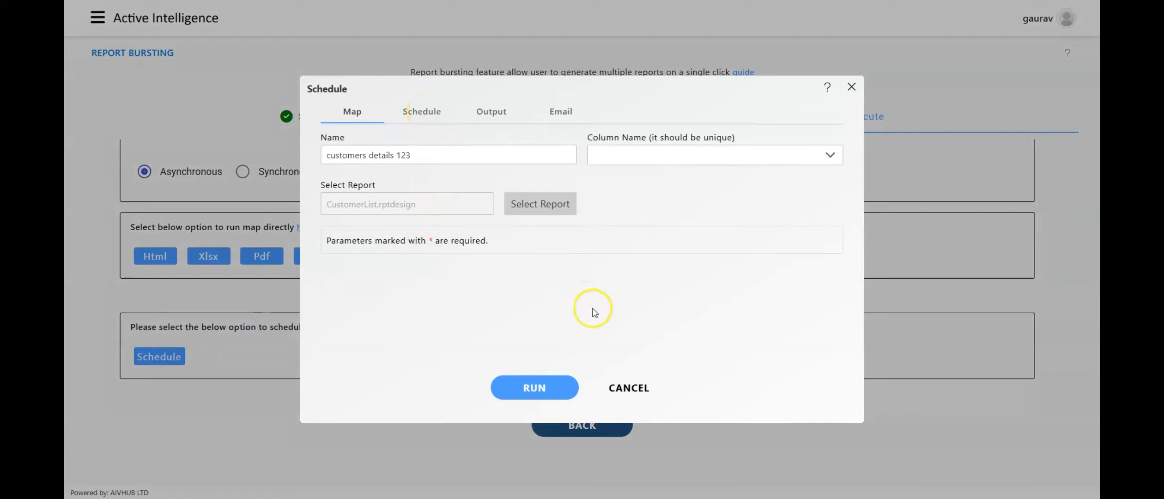
pyautogui.click(618, 397)
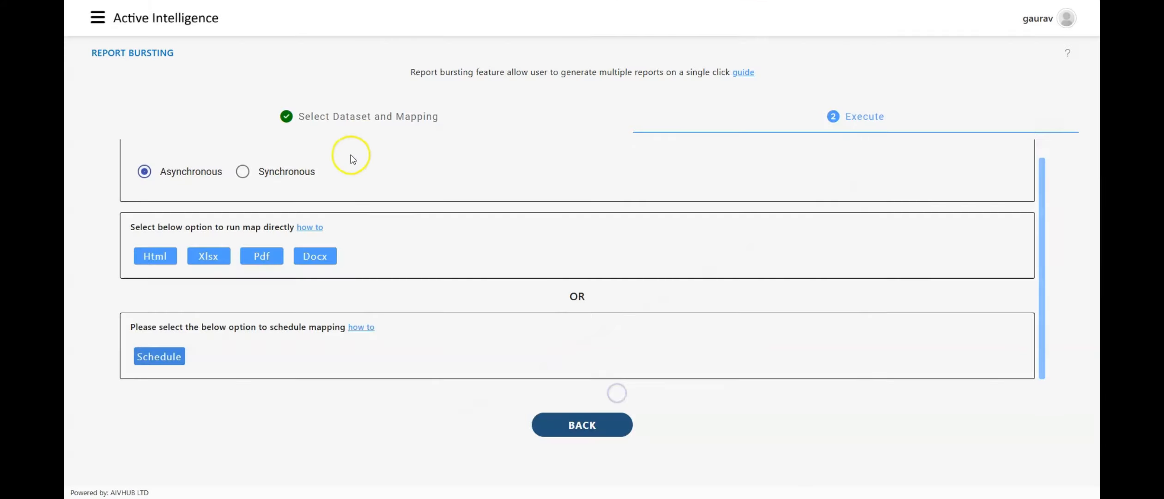
pyautogui.click(97, 18)
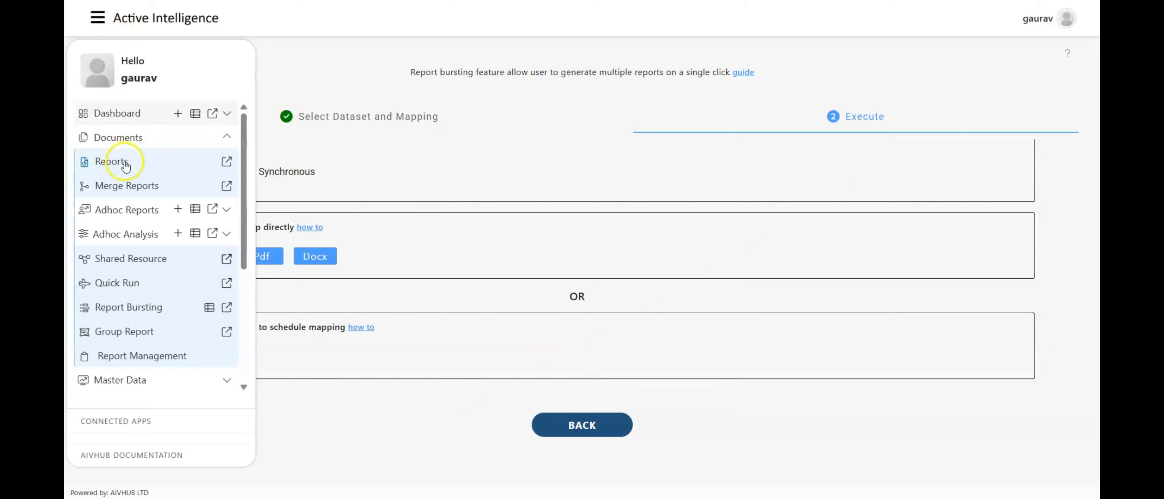
pyautogui.click(262, 60)
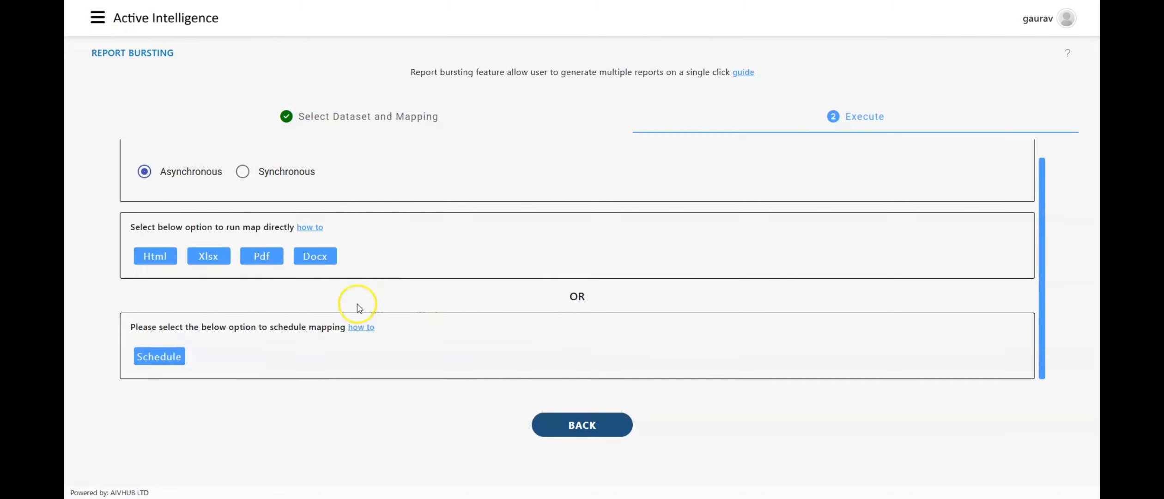
# Review the mapping's Once and Recurring schedule frequencies, including the Monthly and Yearly patterns, and cancel without scheduling.
pyautogui.click(158, 358)
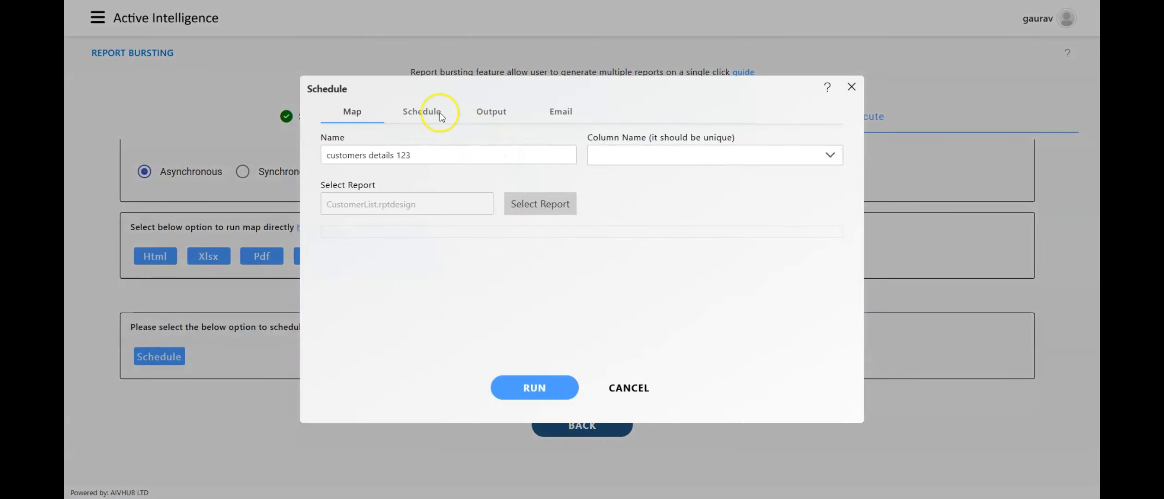
pyautogui.click(431, 112)
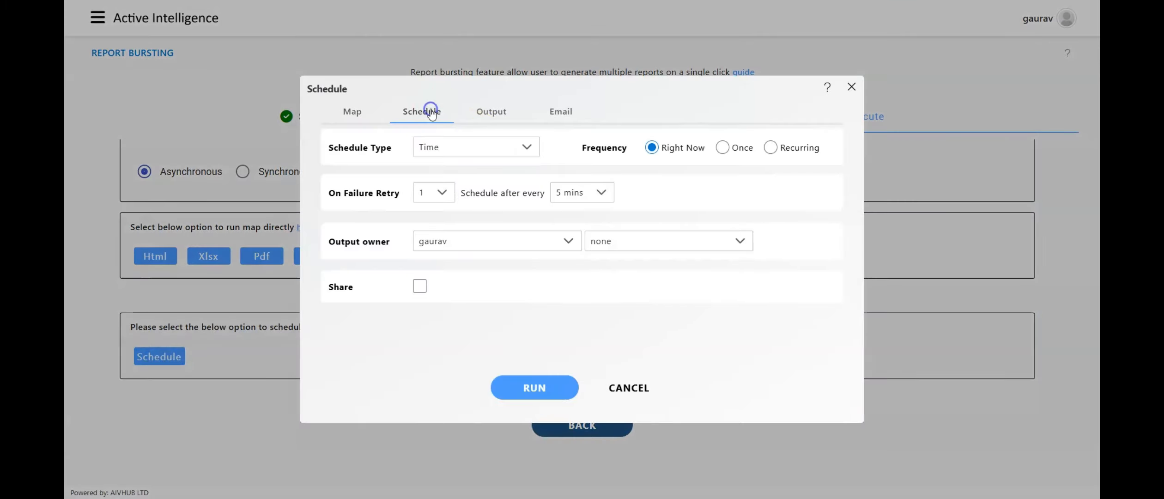
pyautogui.click(723, 149)
pyautogui.scroll(-1, 519, 273)
pyautogui.scroll(1, 521, 276)
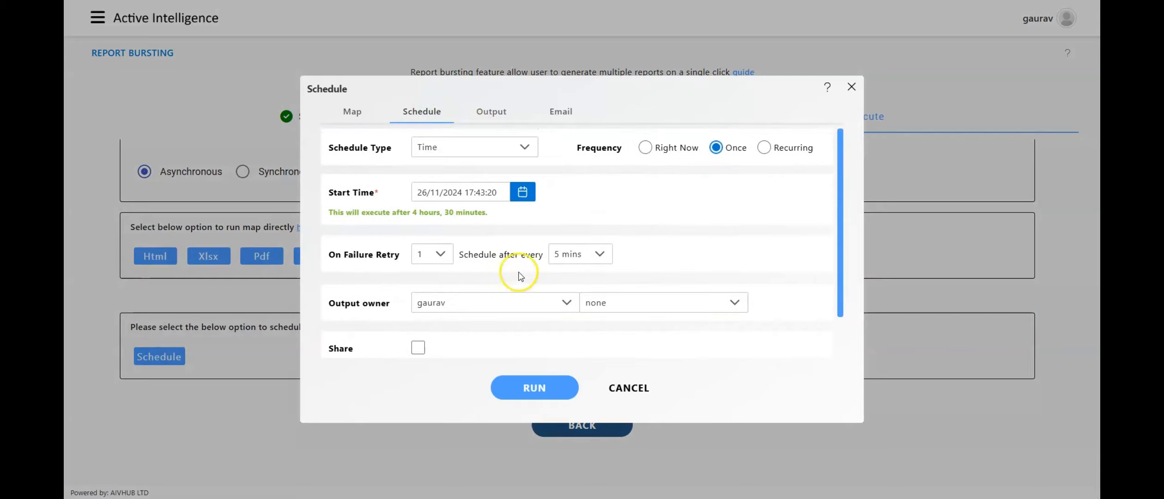
pyautogui.click(763, 147)
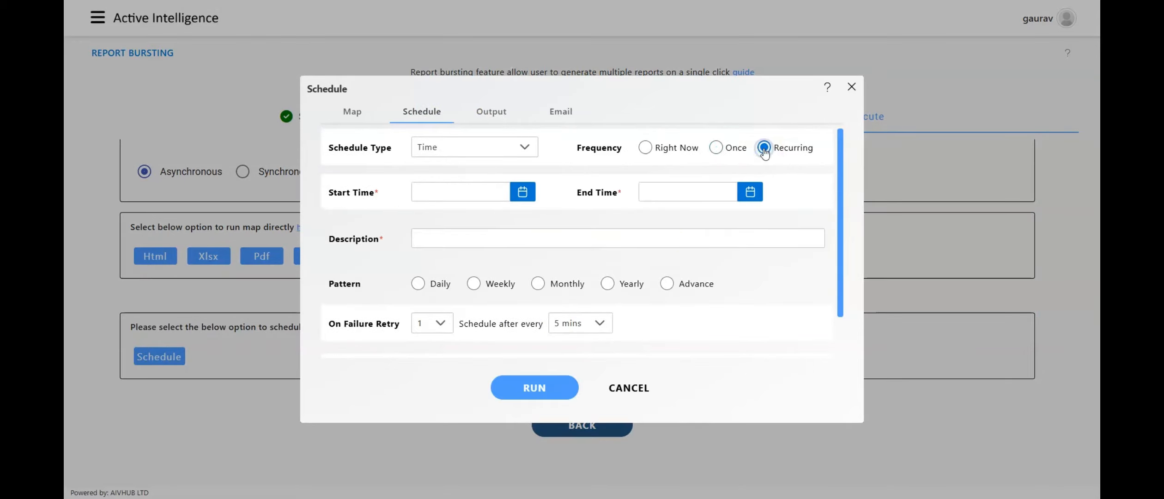
pyautogui.click(547, 283)
pyautogui.click(611, 287)
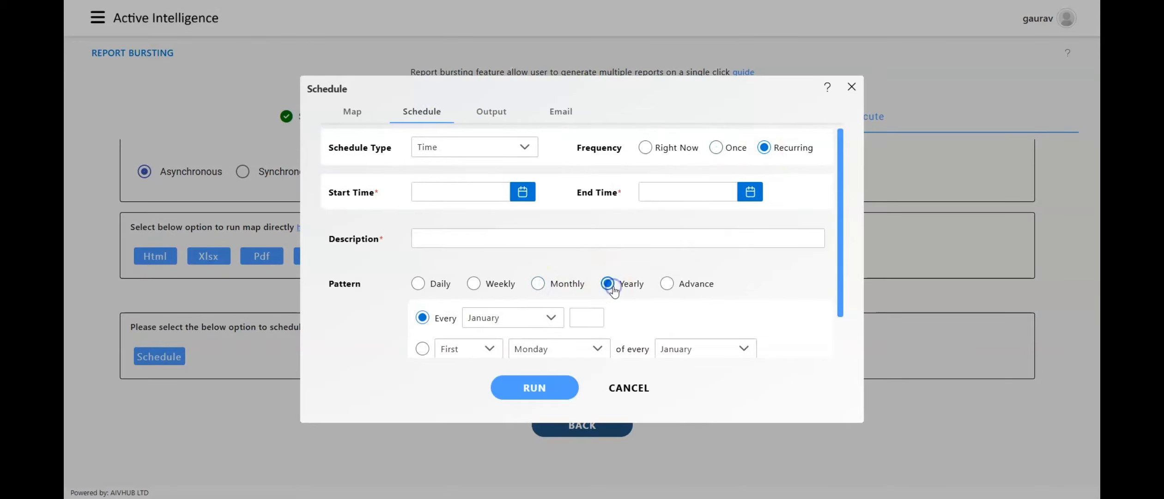
pyautogui.click(626, 388)
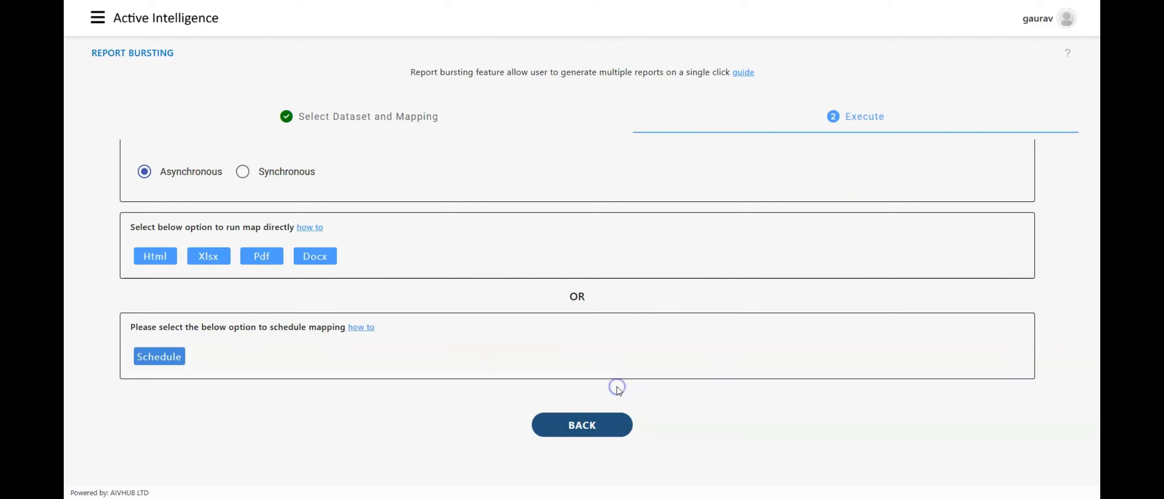
# Switch the execution mode to Synchronous and run the mapping directly as Pdf.
pyautogui.click(279, 180)
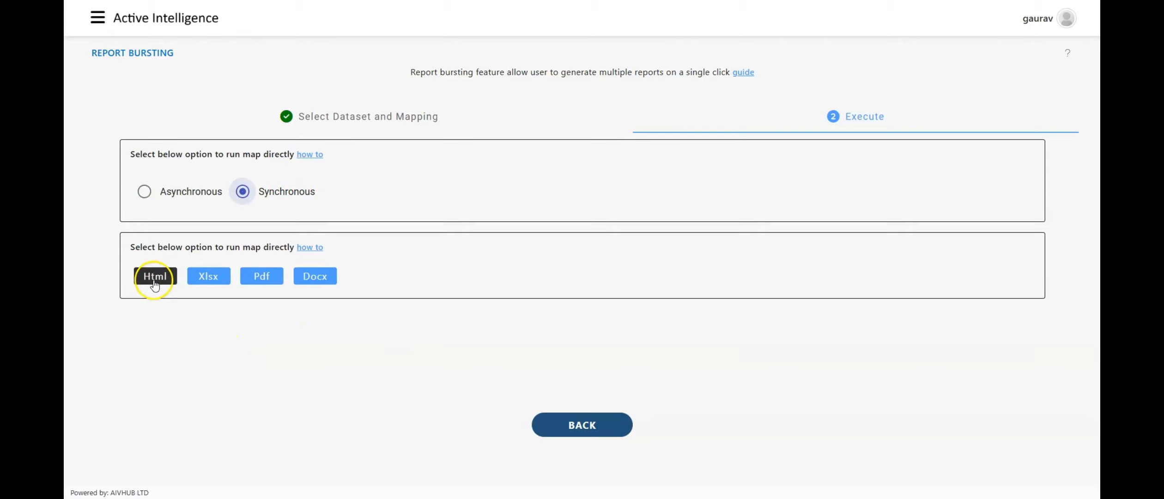
pyautogui.click(257, 284)
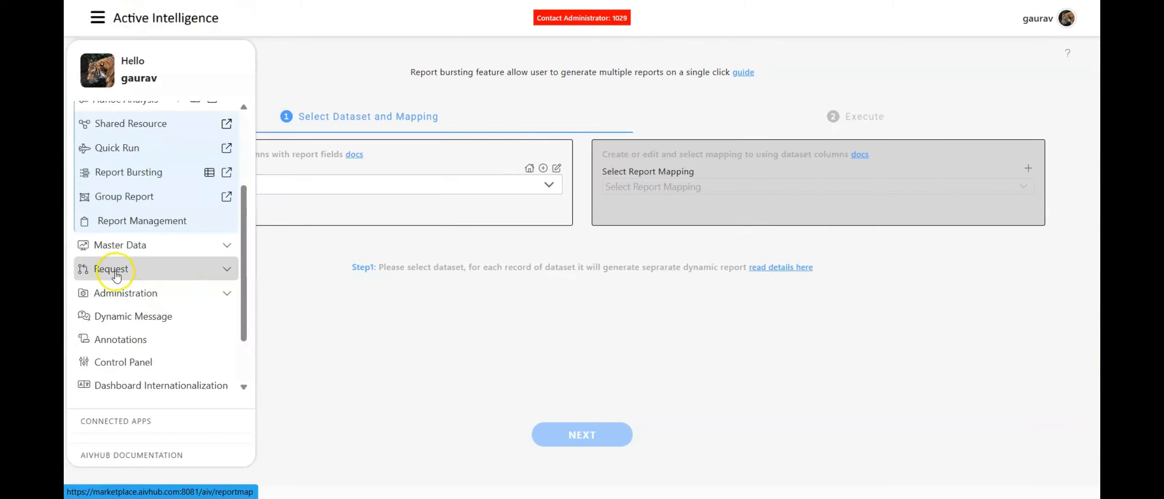
# Open the Requests page, sort the completed requests by latest run, and view the most recent customers-CustomerList entry.
pyautogui.scroll(-3, 114, 268)
pyautogui.click(106, 160)
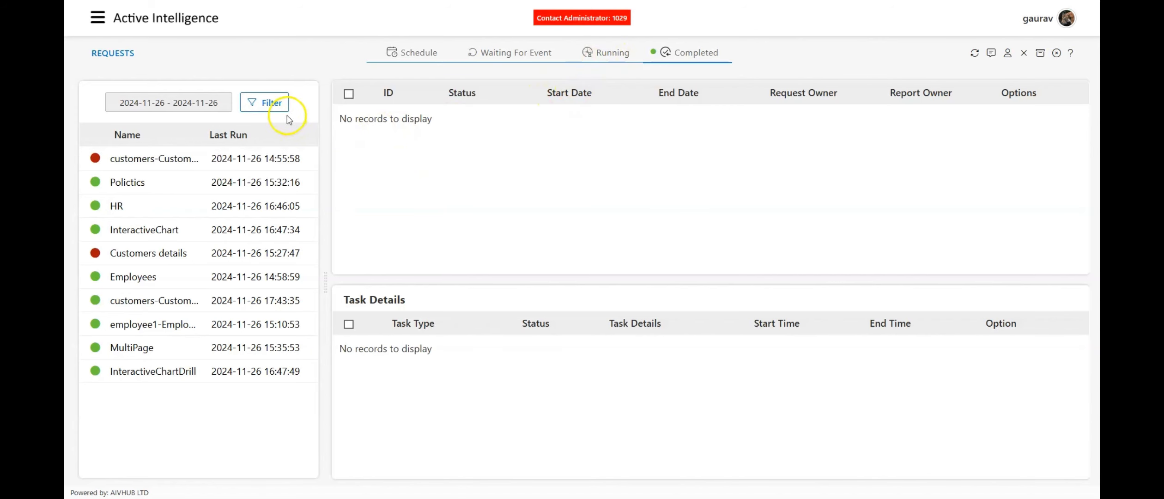
pyautogui.click(260, 135)
pyautogui.click(260, 135)
pyautogui.click(212, 158)
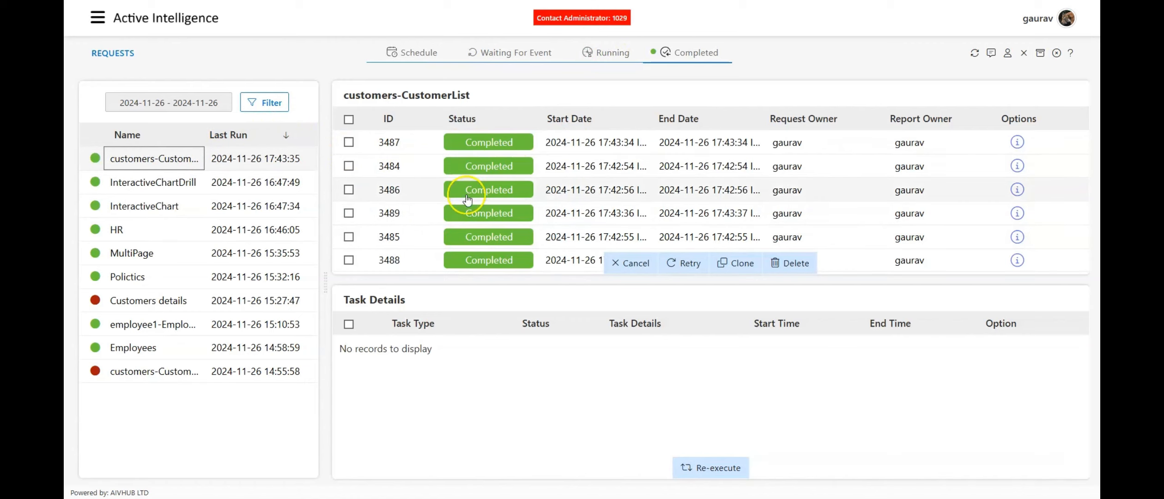
# Sort the customers-CustomerList executions by newest start date and select the three latest to view their task details.
pyautogui.click(623, 114)
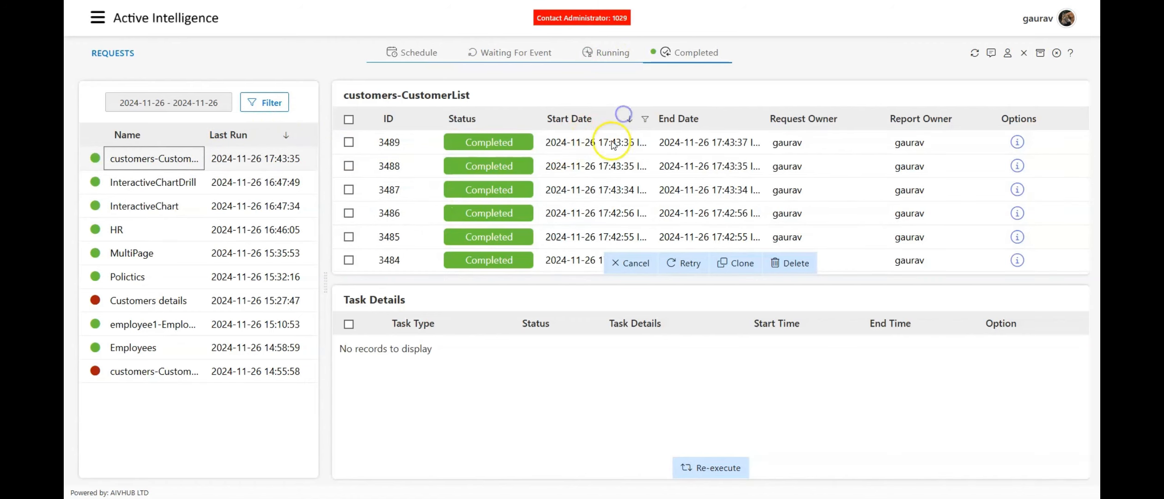
pyautogui.click(624, 116)
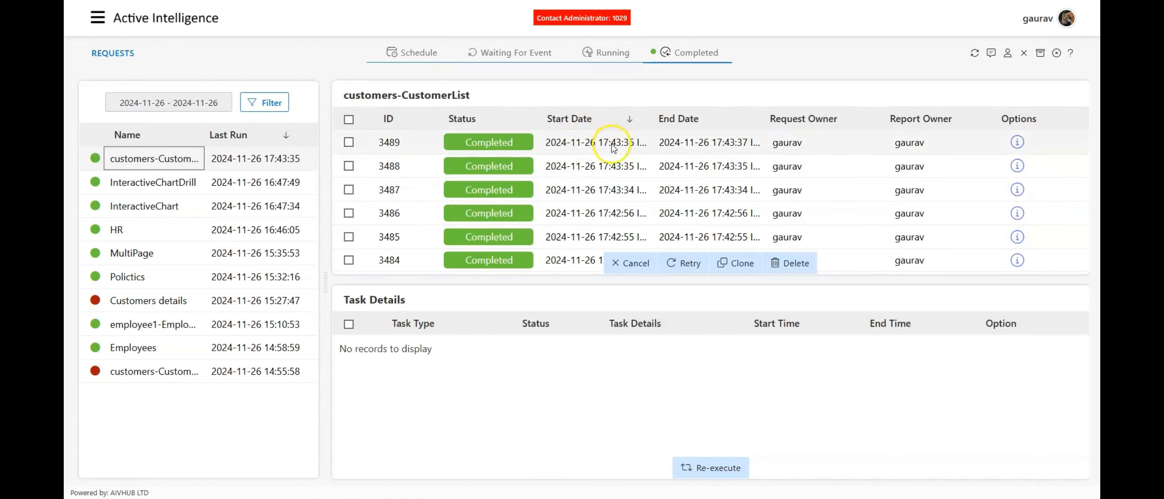
pyautogui.click(562, 140)
pyautogui.click(559, 161)
pyautogui.click(555, 183)
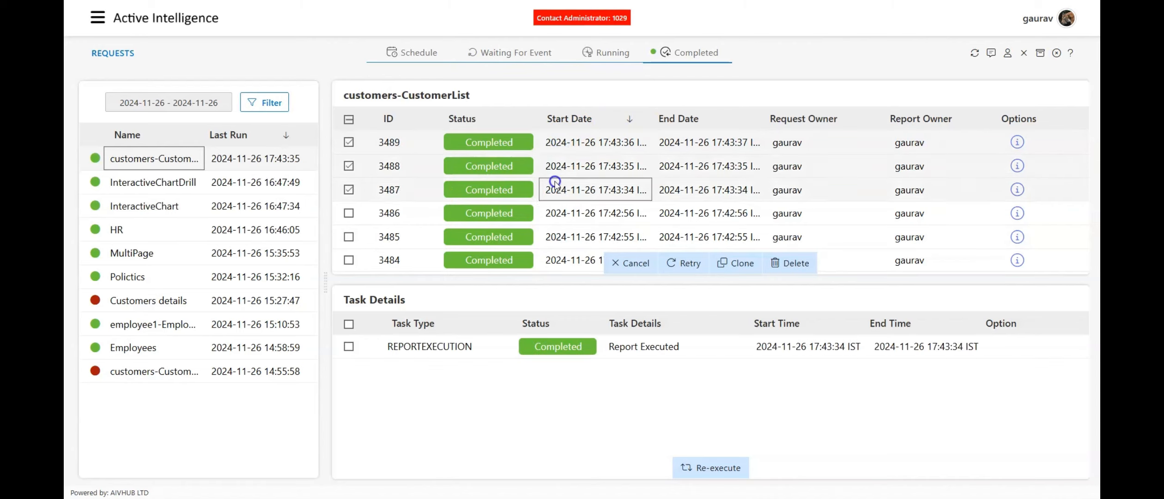